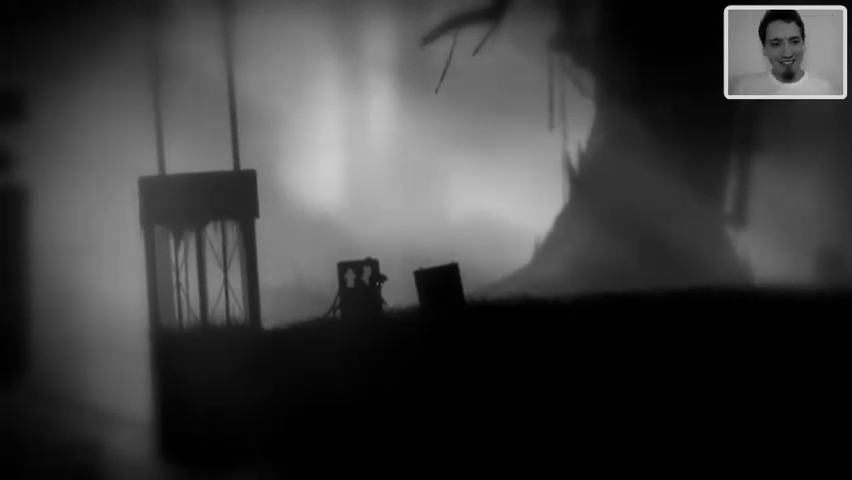
pyautogui.press('Left')
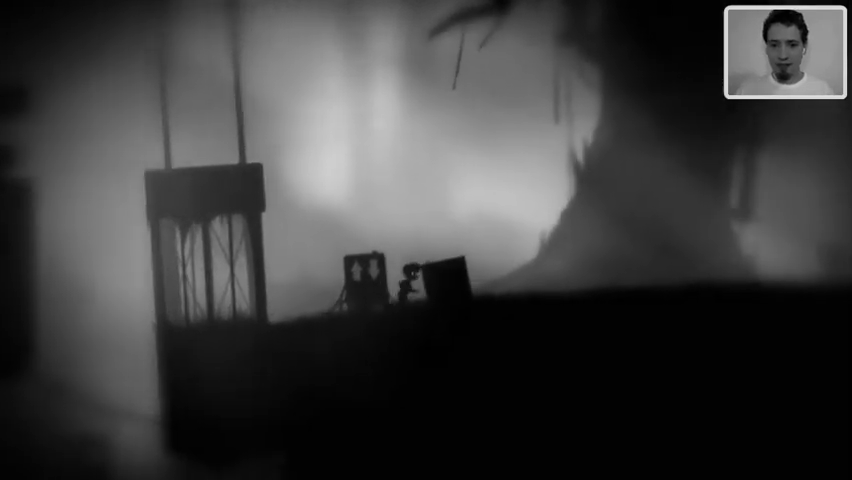
pyautogui.press('Right')
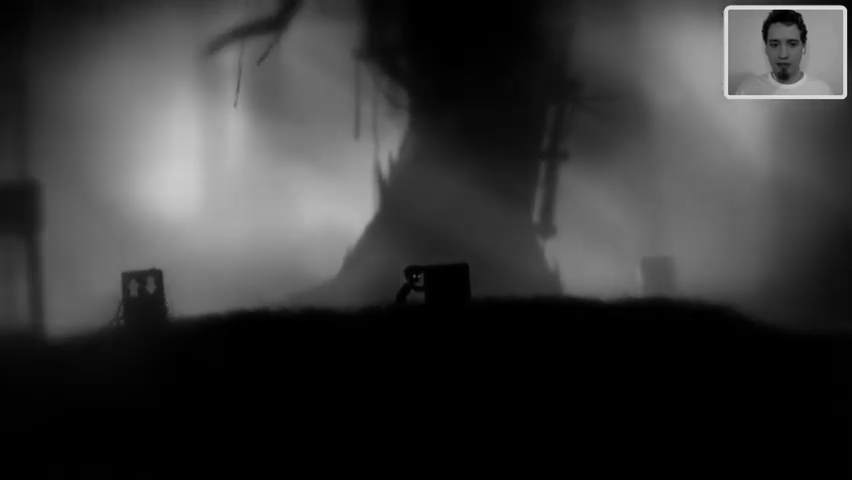
pyautogui.press('Left')
pyautogui.press('Left')
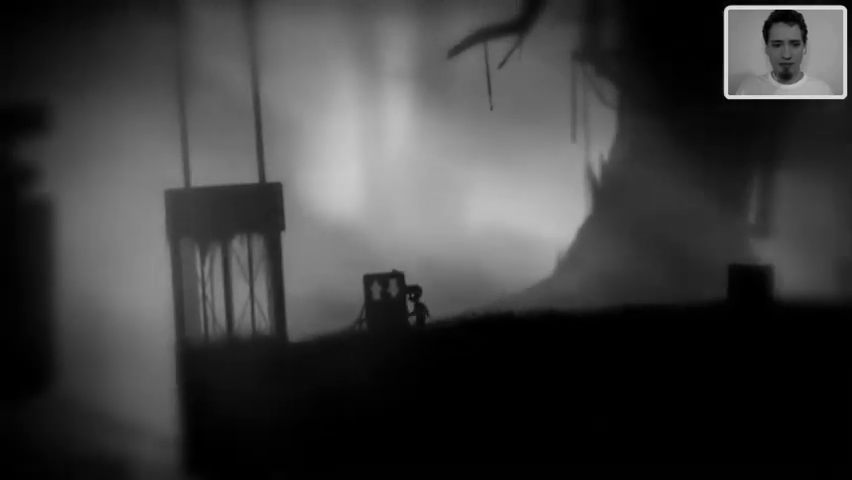
pyautogui.press('Right')
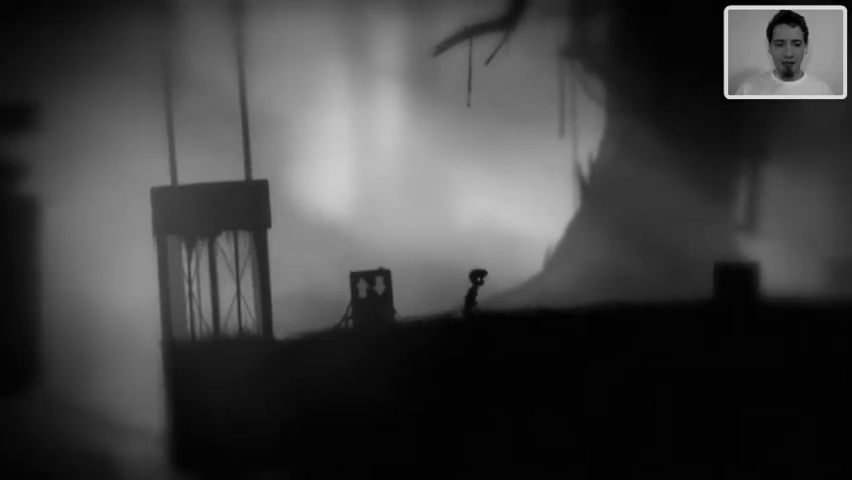
pyautogui.press('Right')
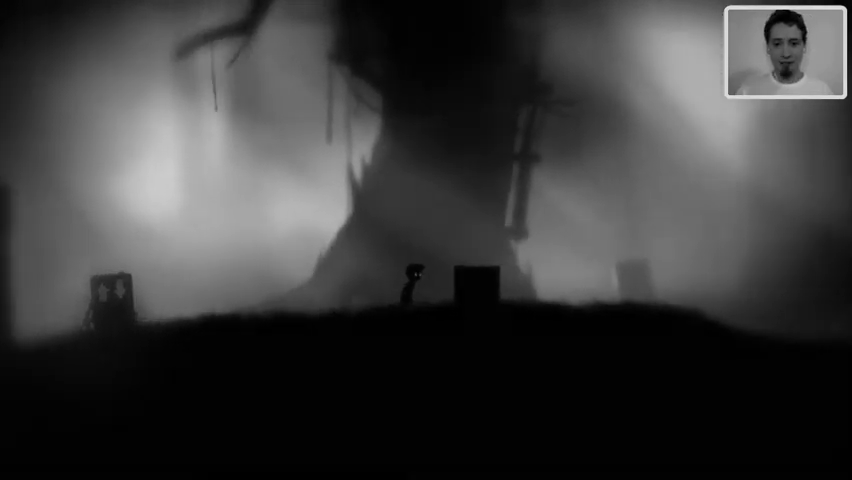
pyautogui.press('Right')
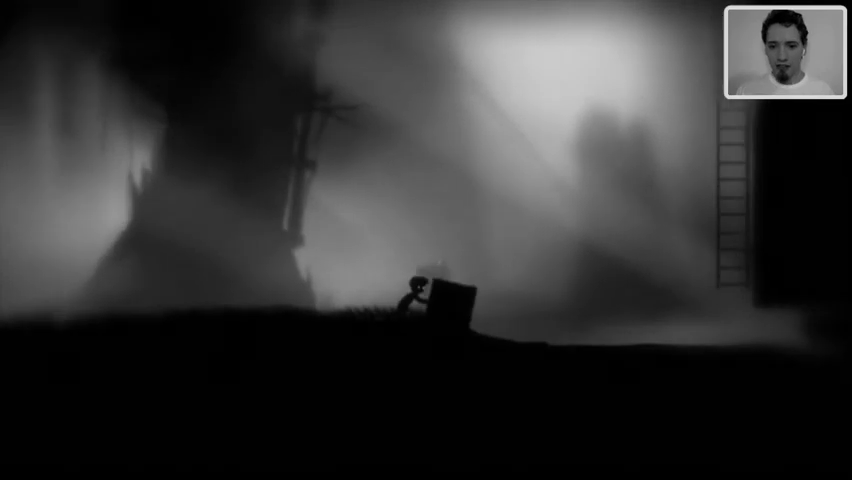
pyautogui.press('Left')
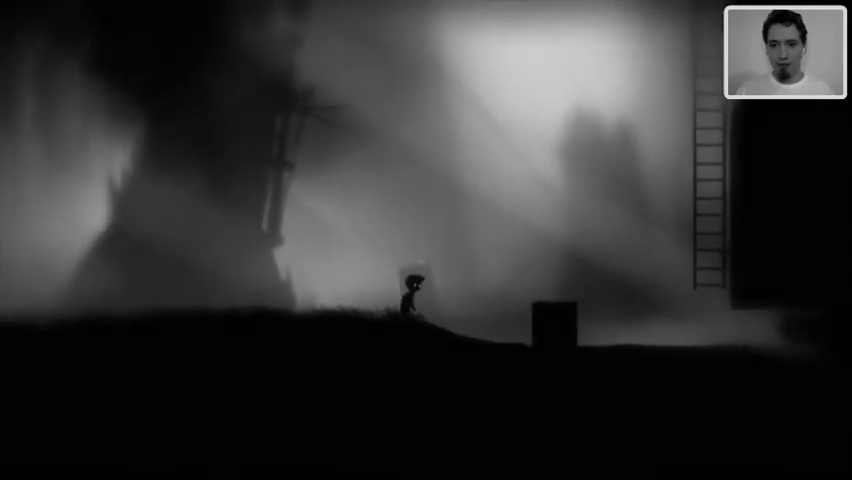
pyautogui.press('Right')
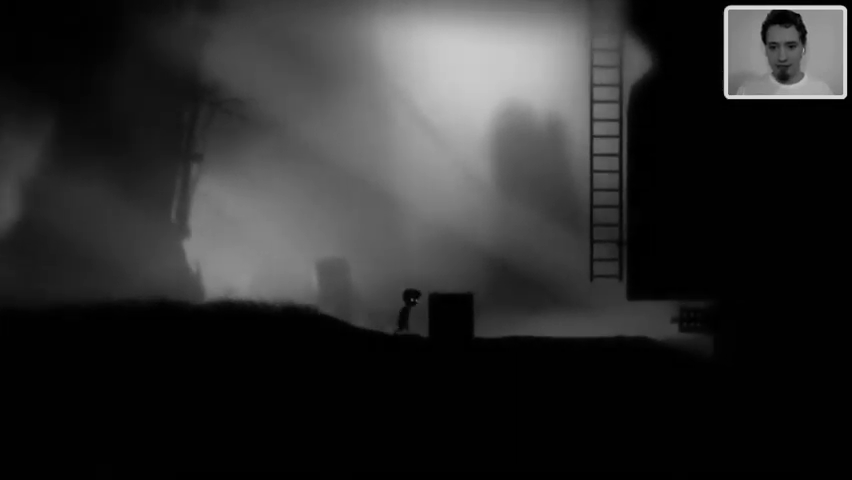
pyautogui.press('Left')
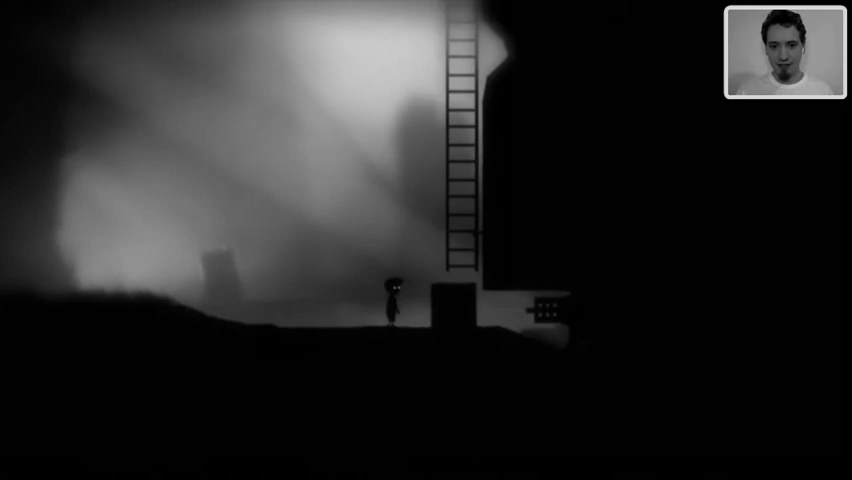
pyautogui.press('Up')
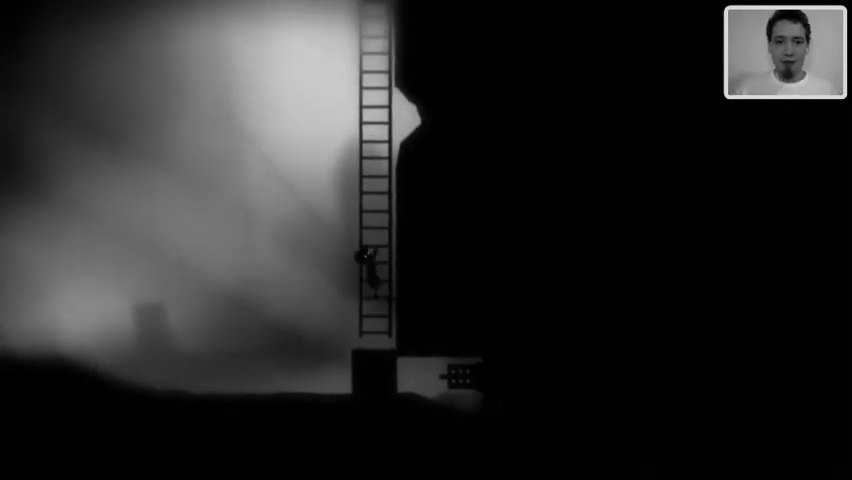
pyautogui.press('Up')
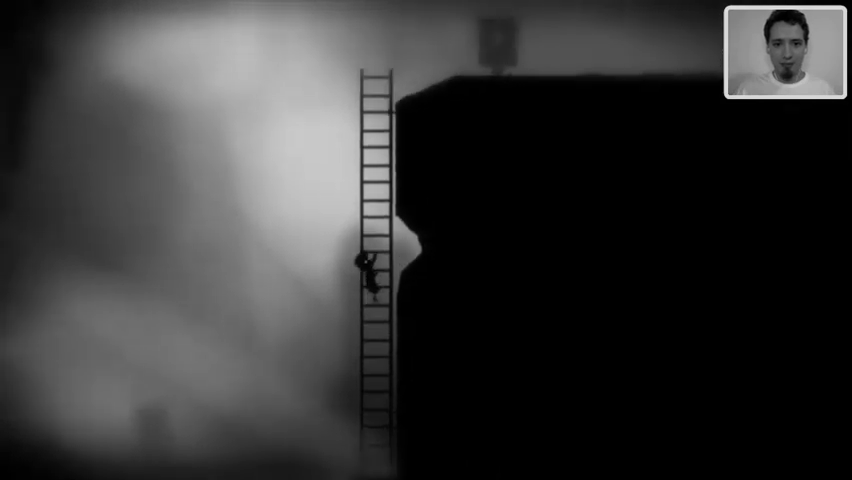
pyautogui.press('Up')
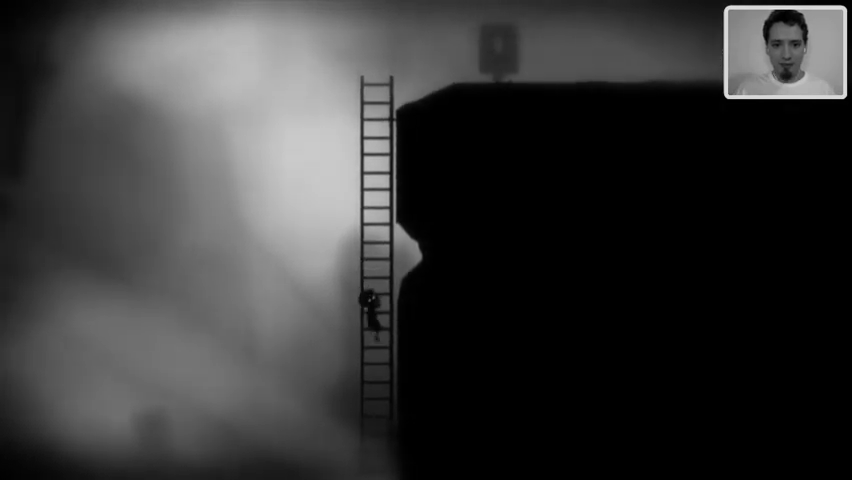
pyautogui.press('Up')
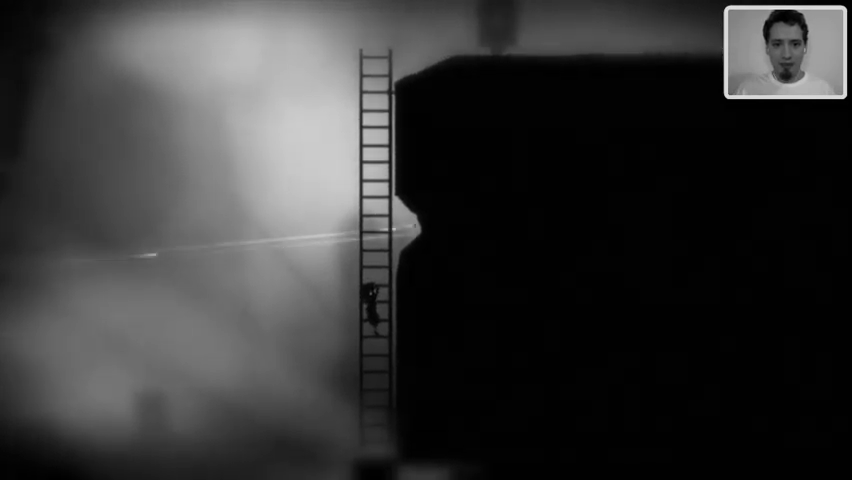
pyautogui.press('Up')
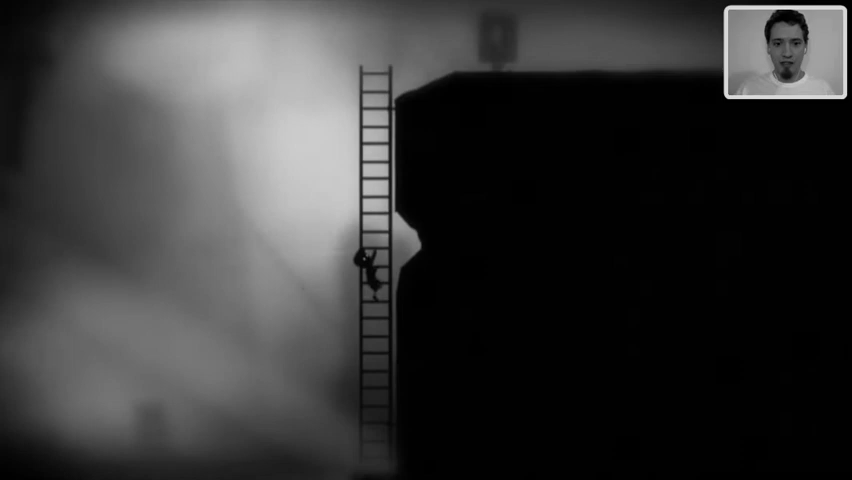
pyautogui.press('Up')
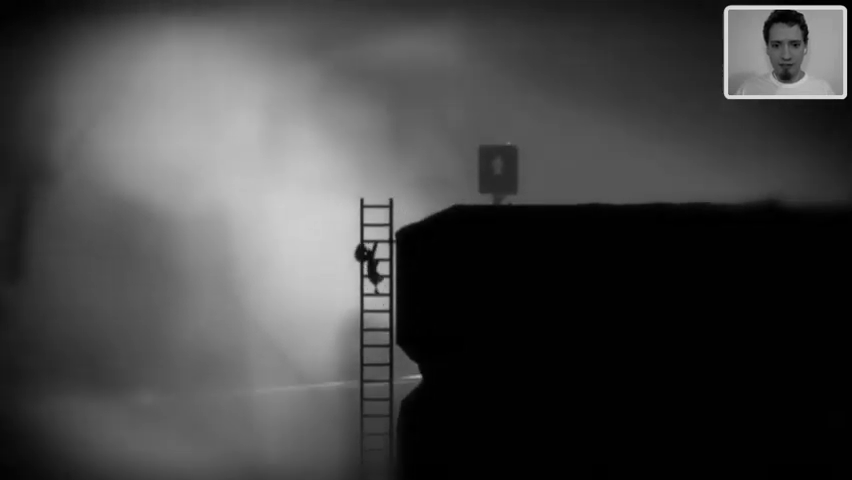
pyautogui.press('Right')
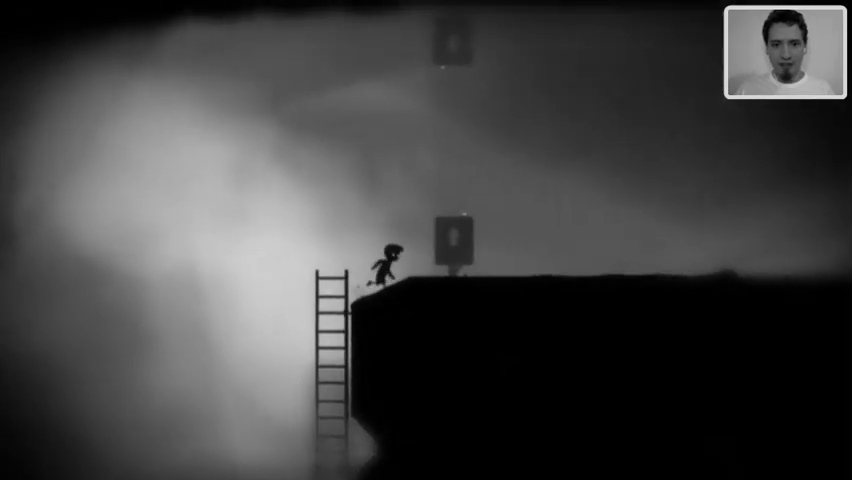
pyautogui.press('Right')
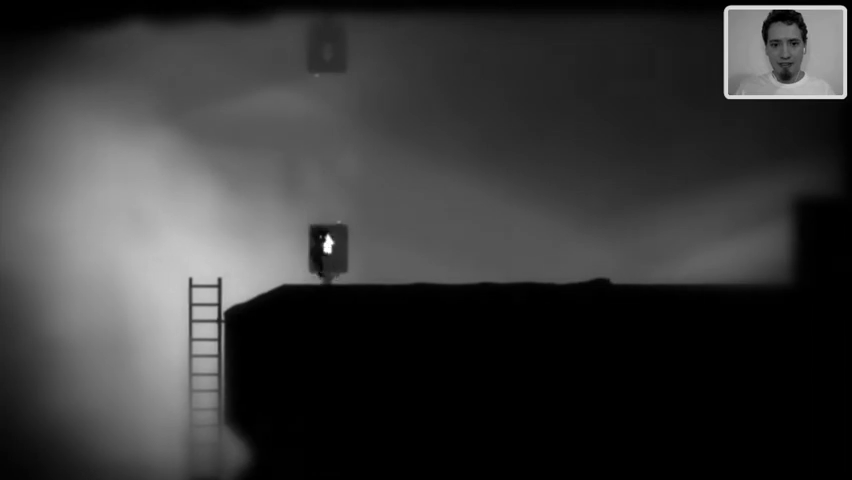
pyautogui.press('Up')
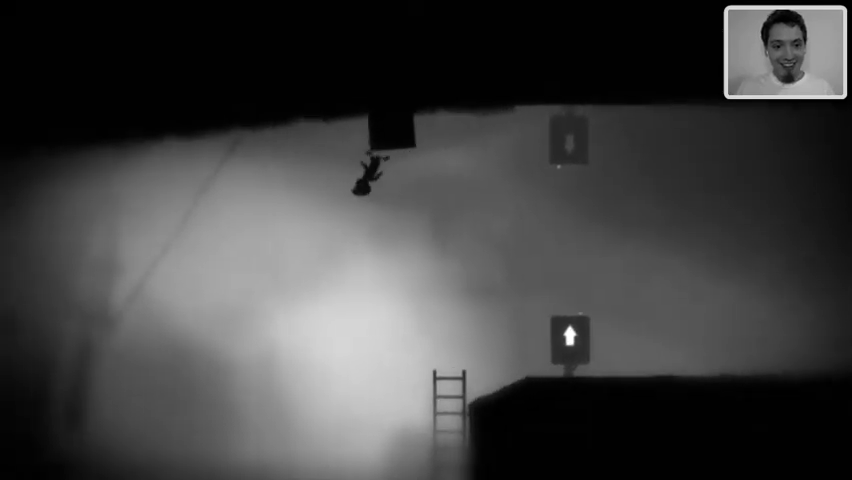
pyautogui.press('Left')
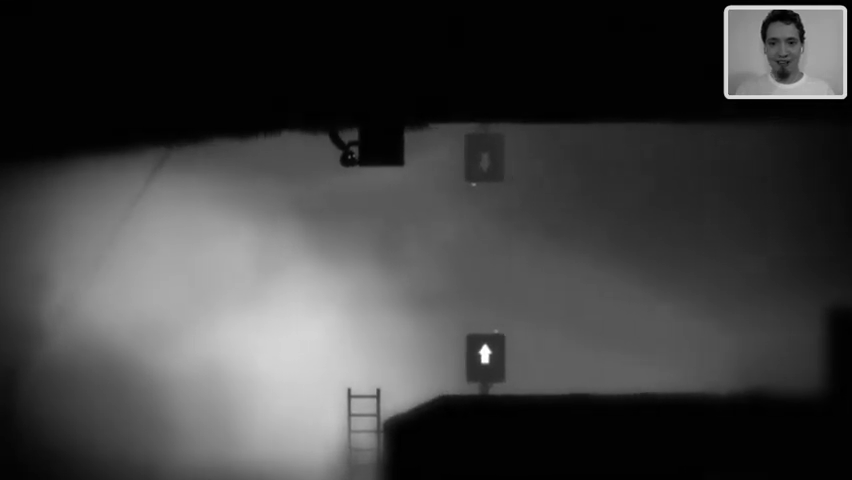
pyautogui.press('Right')
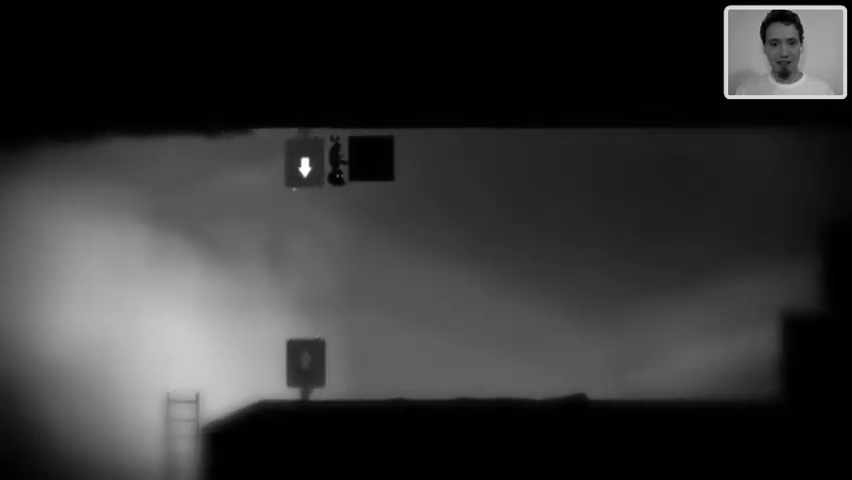
pyautogui.press('Right')
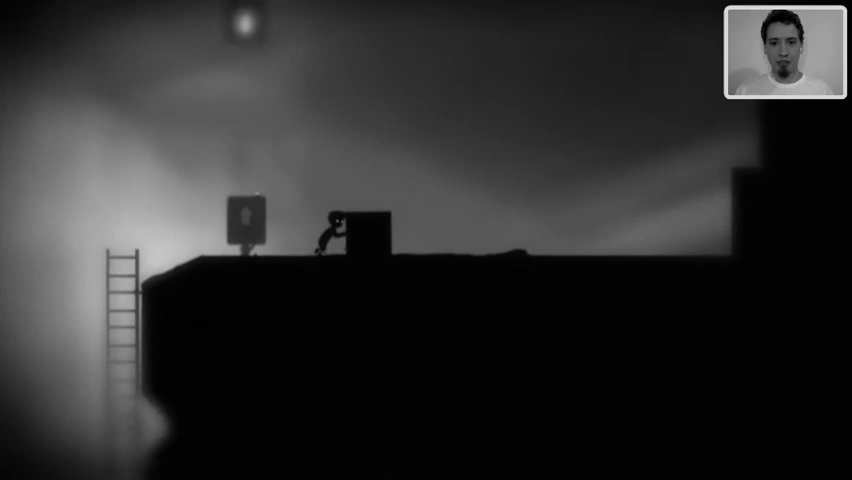
pyautogui.press('Right')
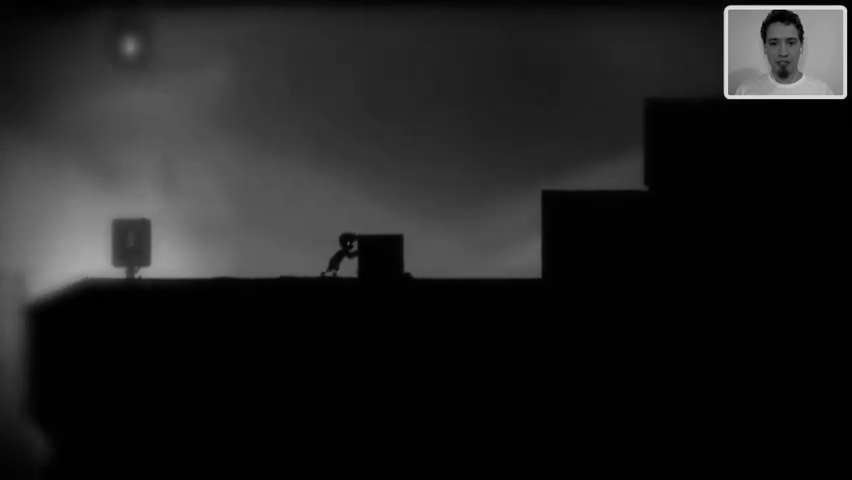
pyautogui.press('Right')
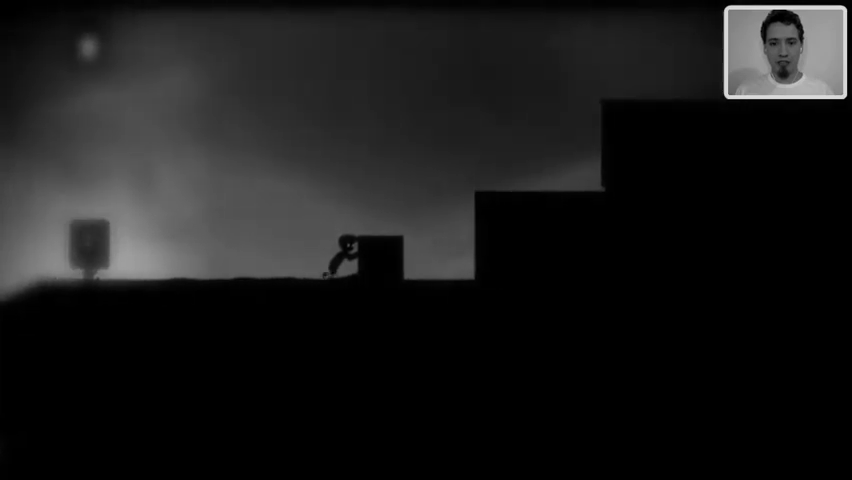
pyautogui.press('Up')
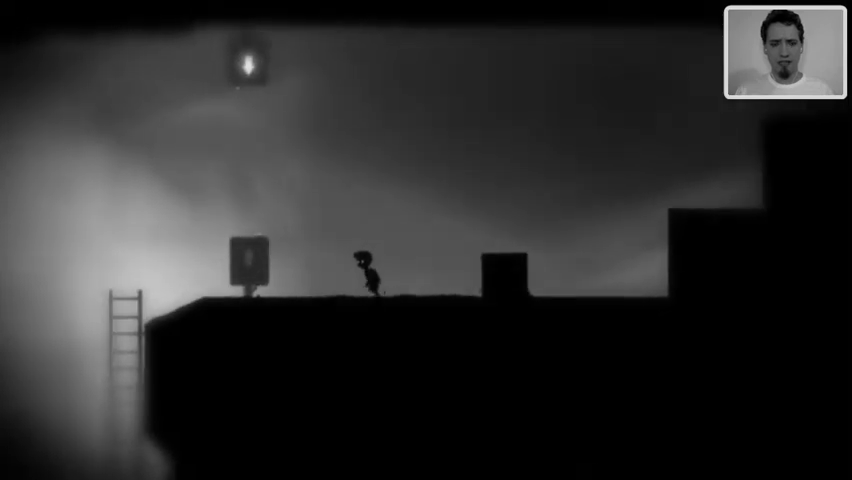
pyautogui.press('Left')
pyautogui.press('ctrl')
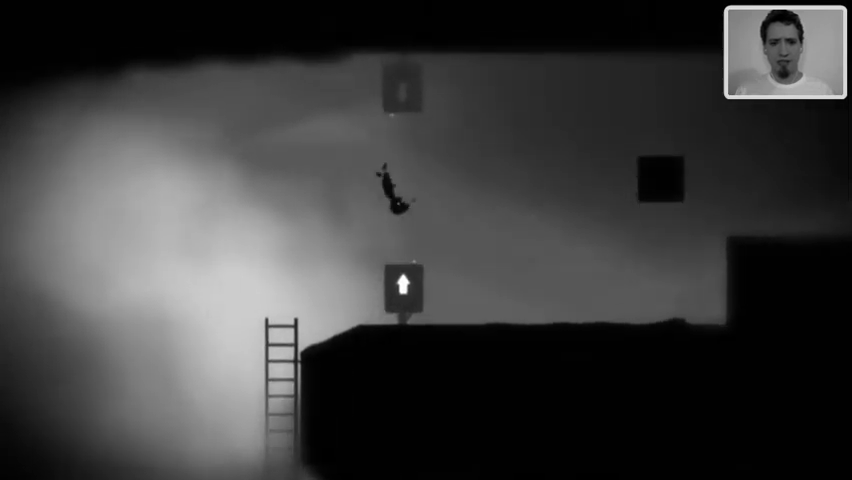
pyautogui.press('Right')
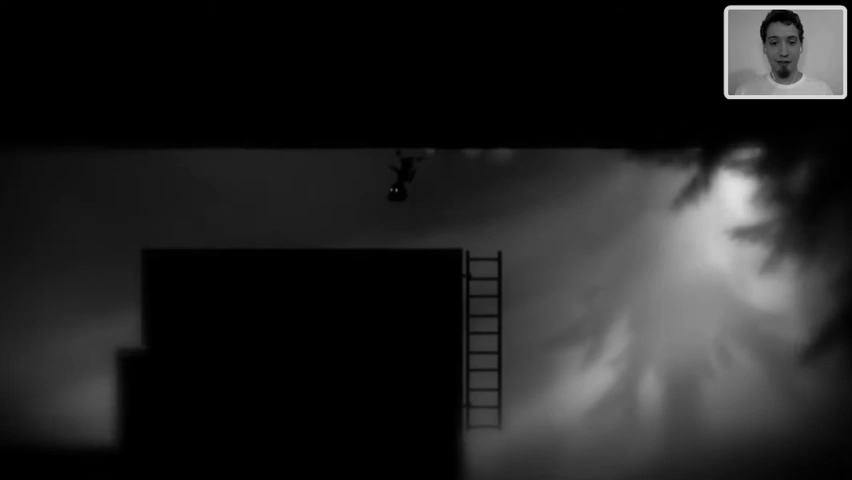
pyautogui.press('Left')
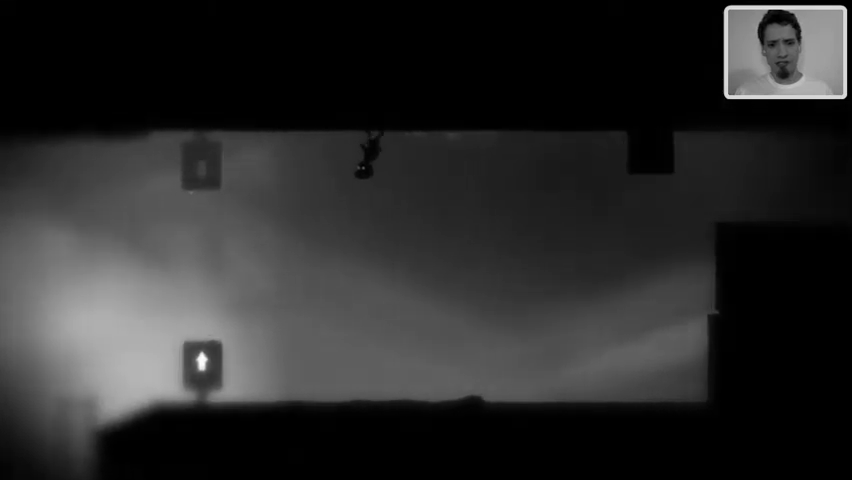
pyautogui.press('Left')
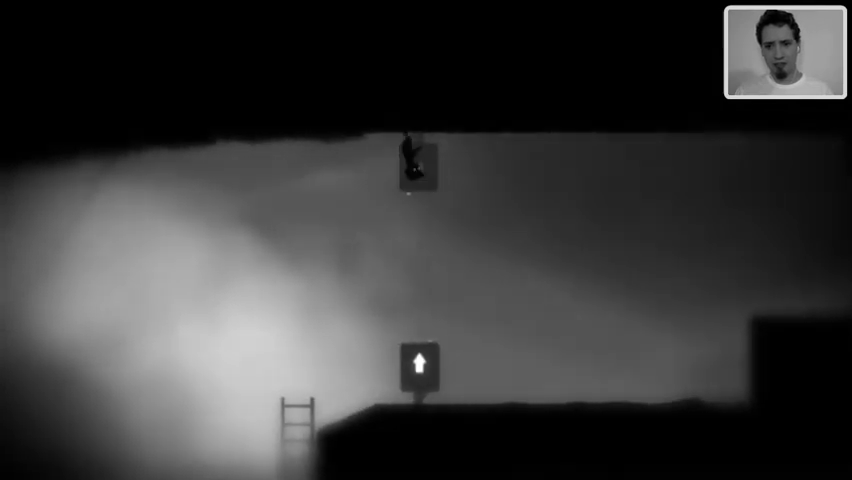
pyautogui.press('Down')
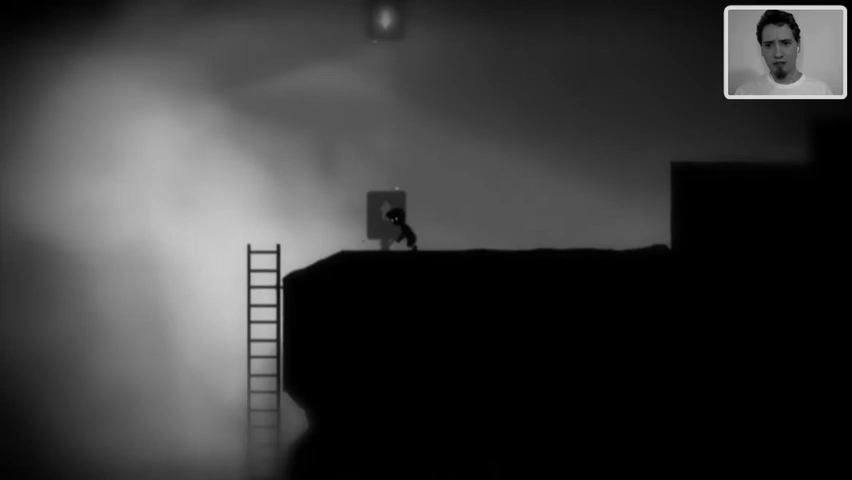
pyautogui.press('ctrl')
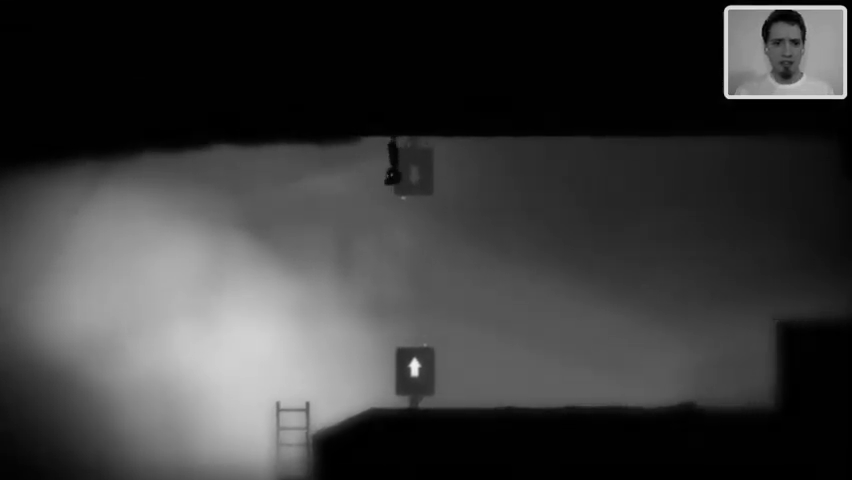
pyautogui.press('Left')
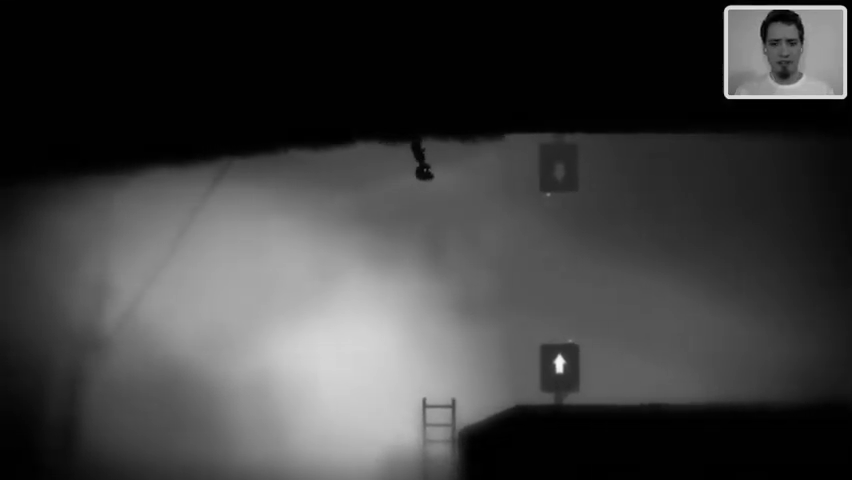
pyautogui.press('Right')
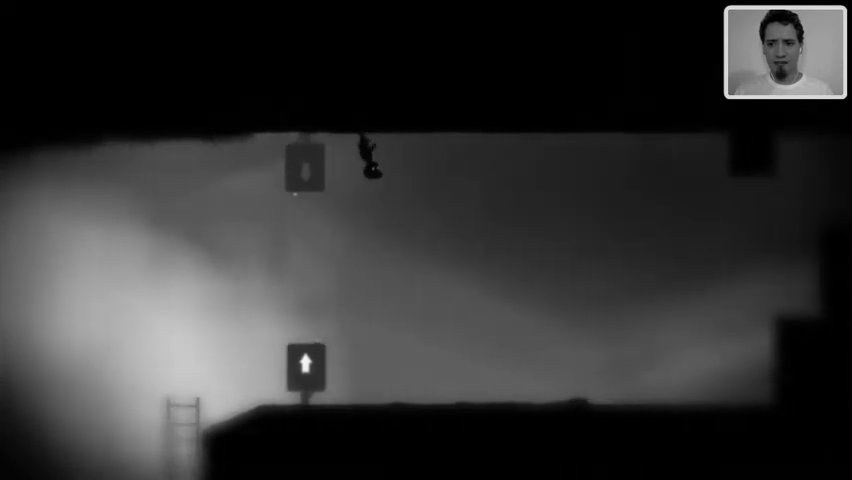
pyautogui.press('ctrl')
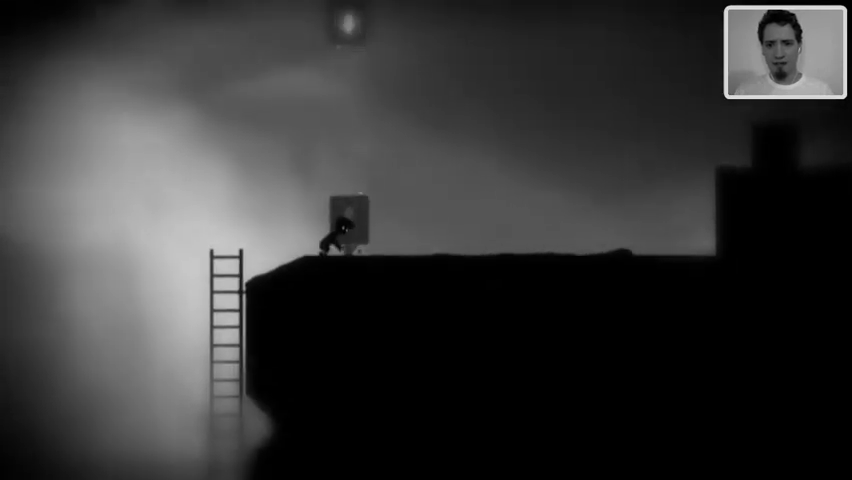
pyautogui.press('Right')
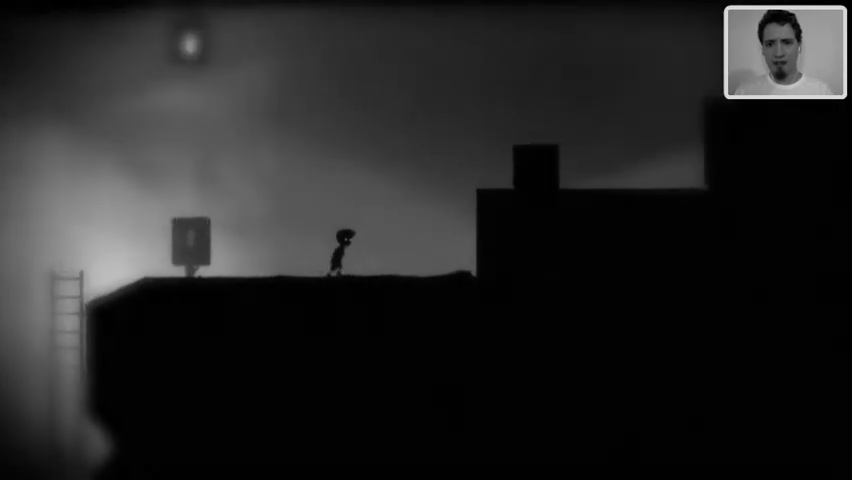
pyautogui.press('Right')
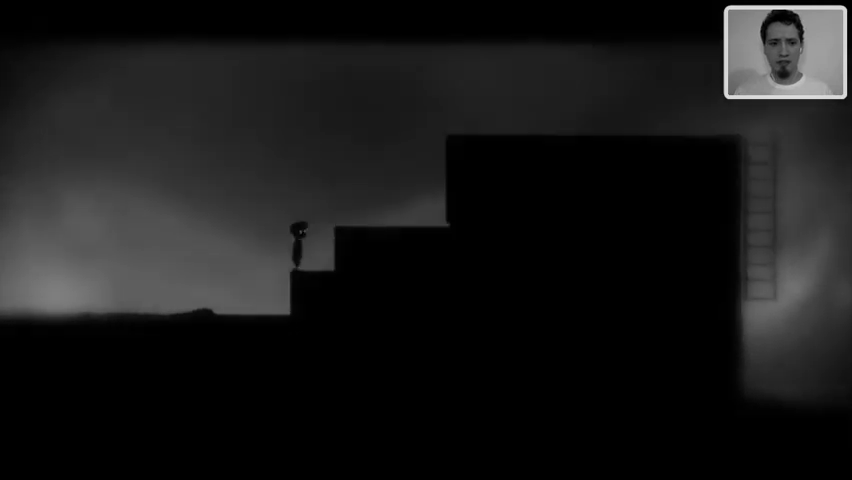
pyautogui.press('Left')
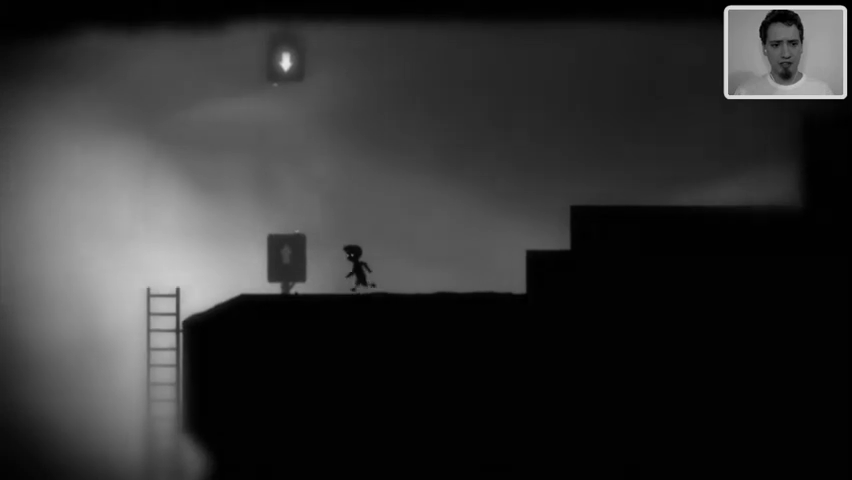
pyautogui.press('Left')
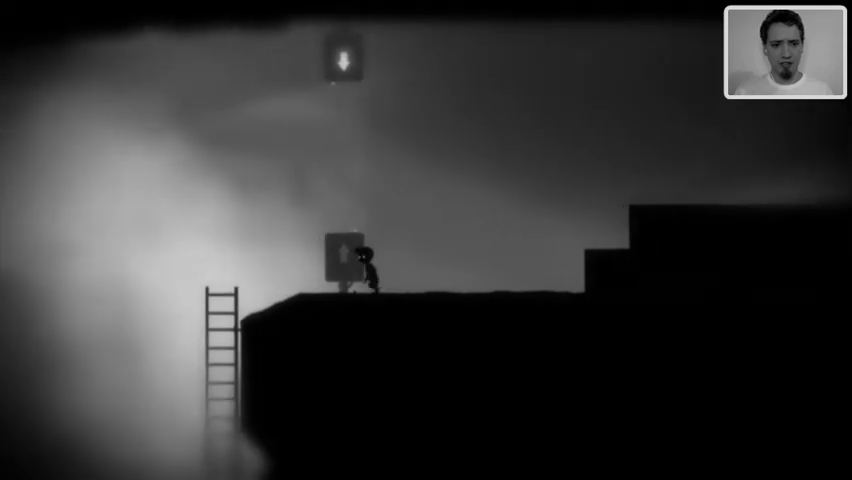
pyautogui.press('Down')
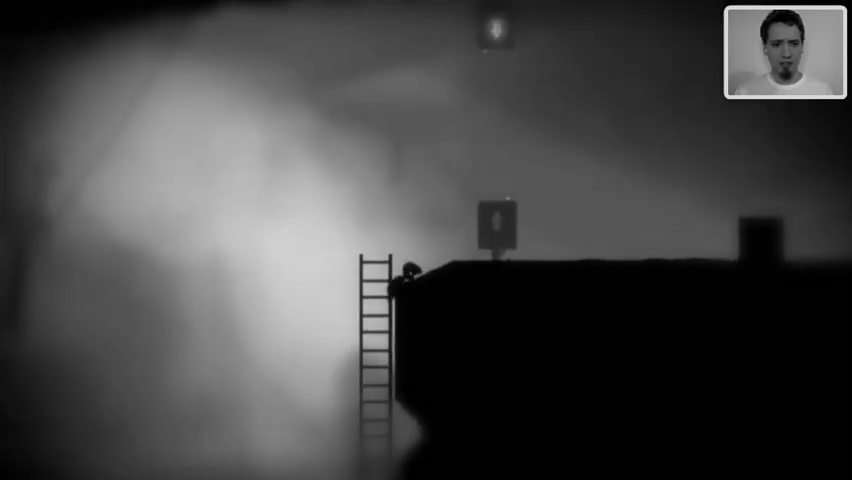
pyautogui.press('Down')
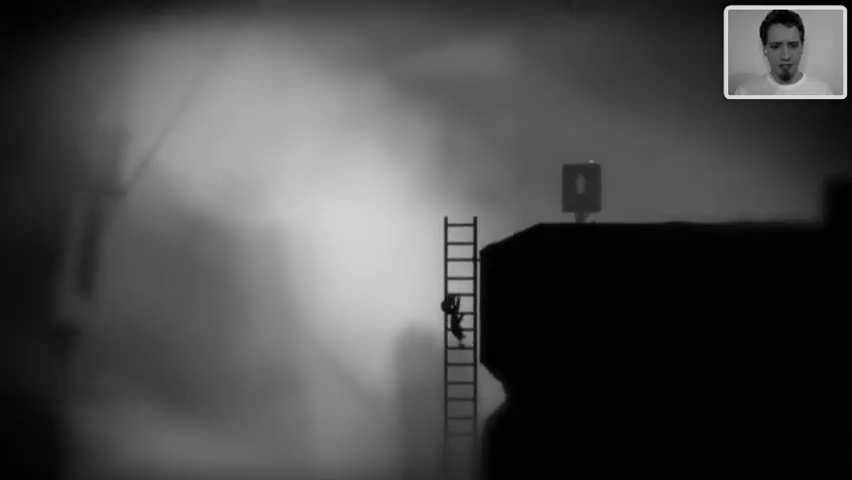
pyautogui.press('Down')
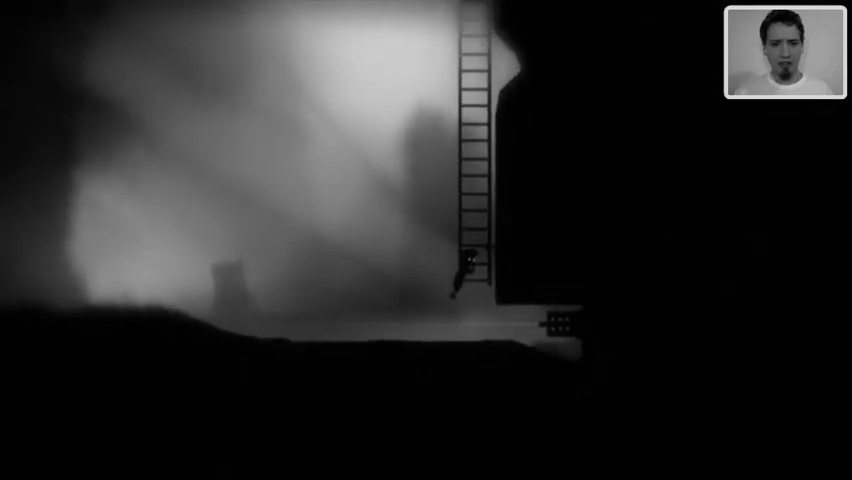
pyautogui.press('Left')
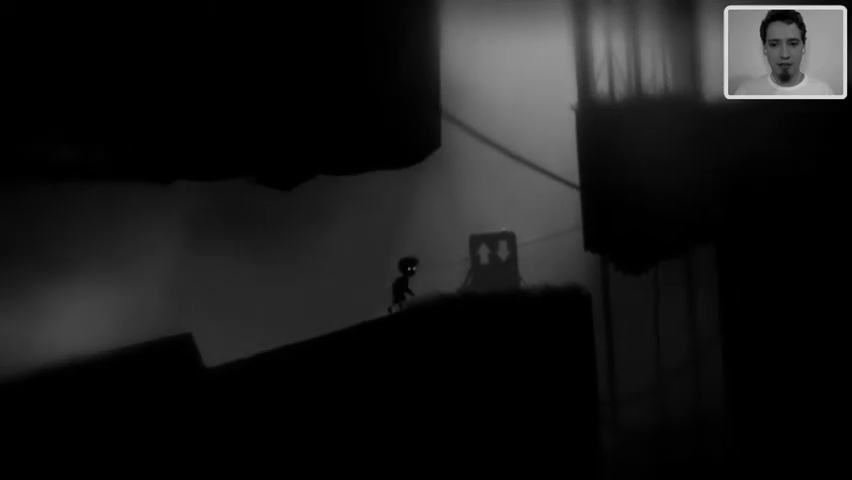
pyautogui.press('Right')
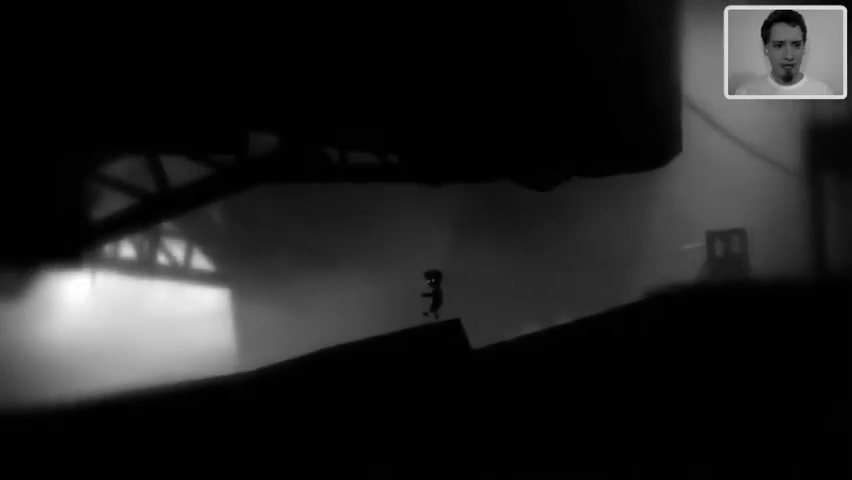
pyautogui.press('Left')
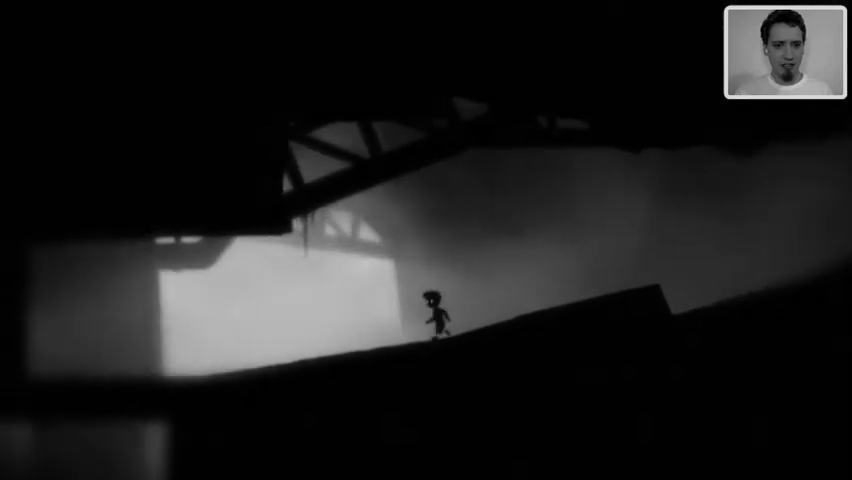
pyautogui.press('Left')
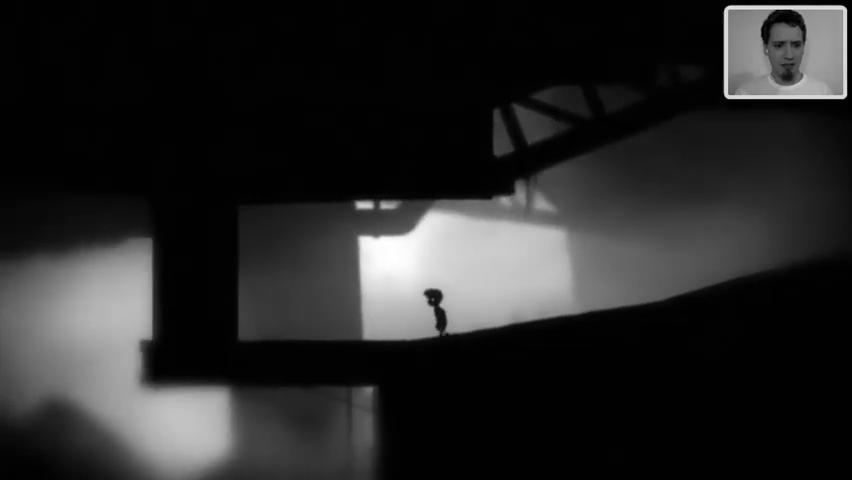
pyautogui.press('Right')
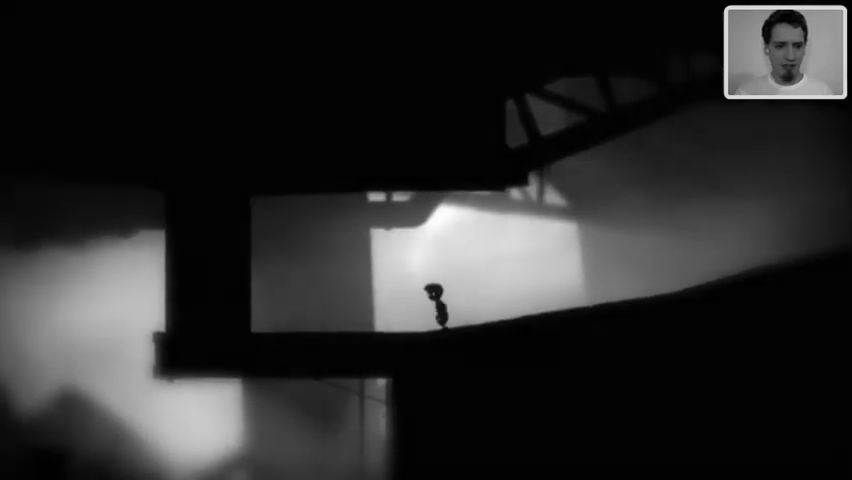
pyautogui.press('Left')
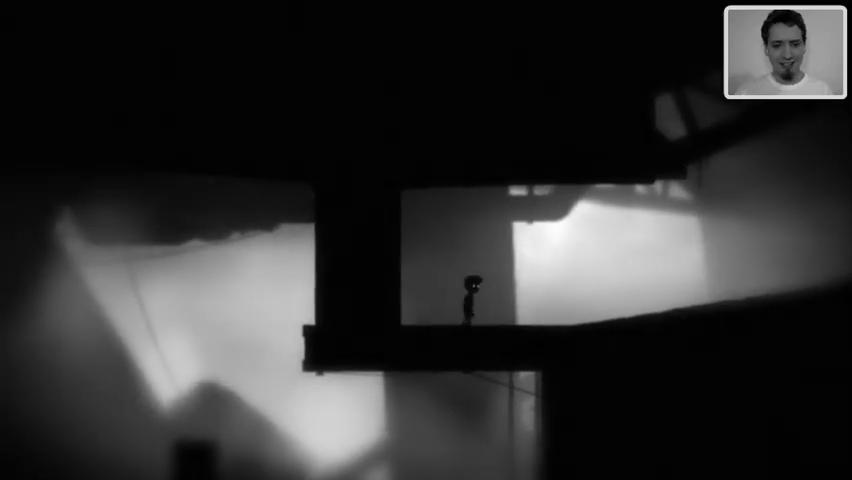
pyautogui.press('Right')
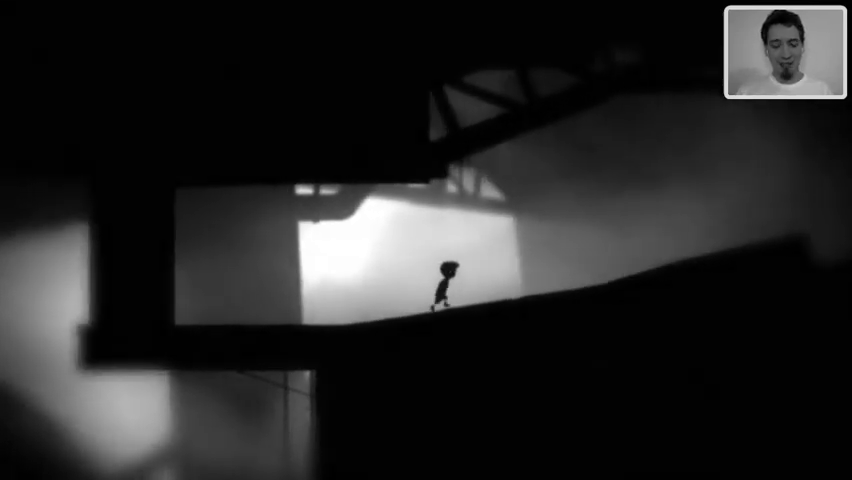
pyautogui.press('Right')
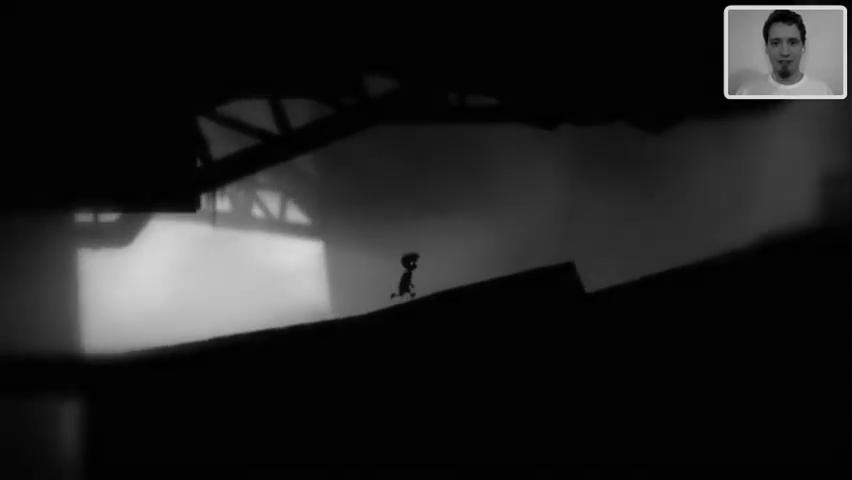
pyautogui.press('Right')
pyautogui.press('Up')
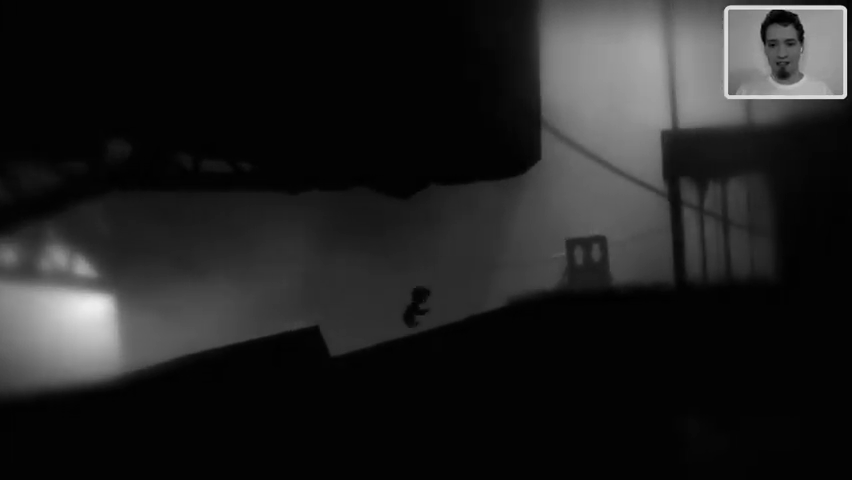
pyautogui.press('Right')
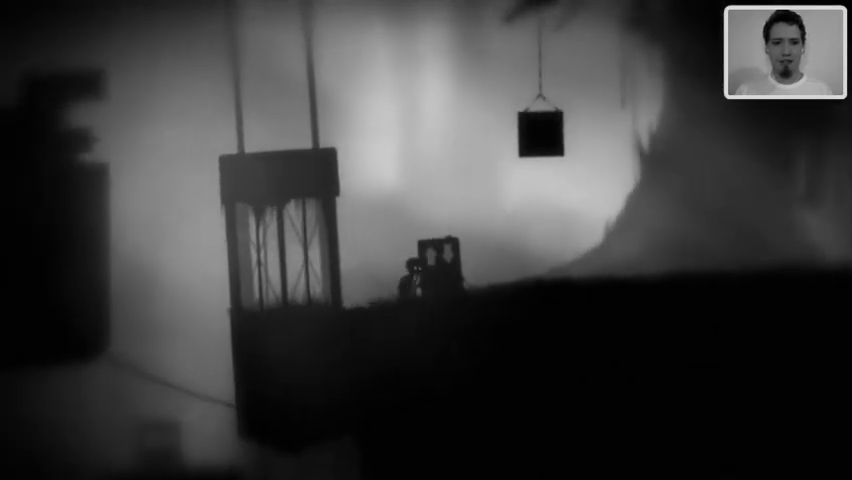
pyautogui.press('Right')
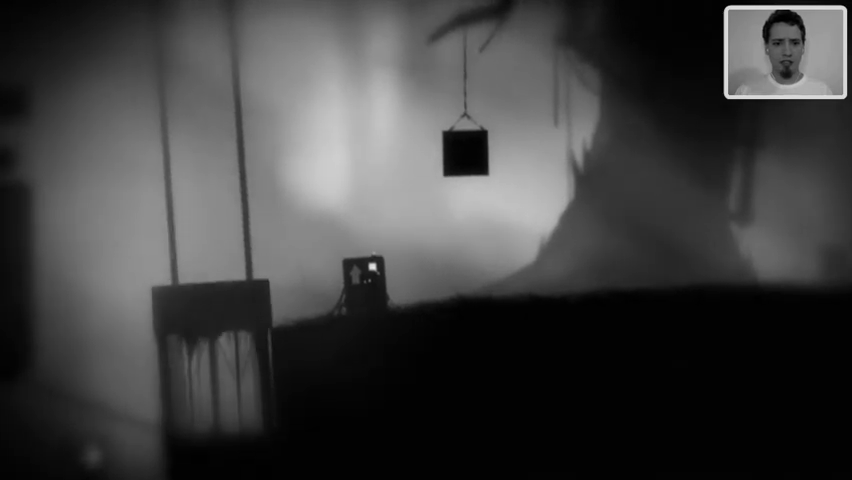
pyautogui.press('Left')
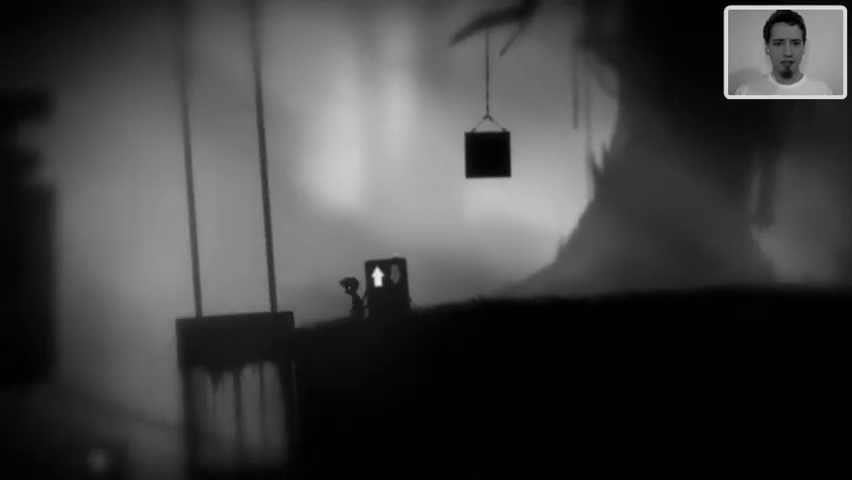
pyautogui.press('Up')
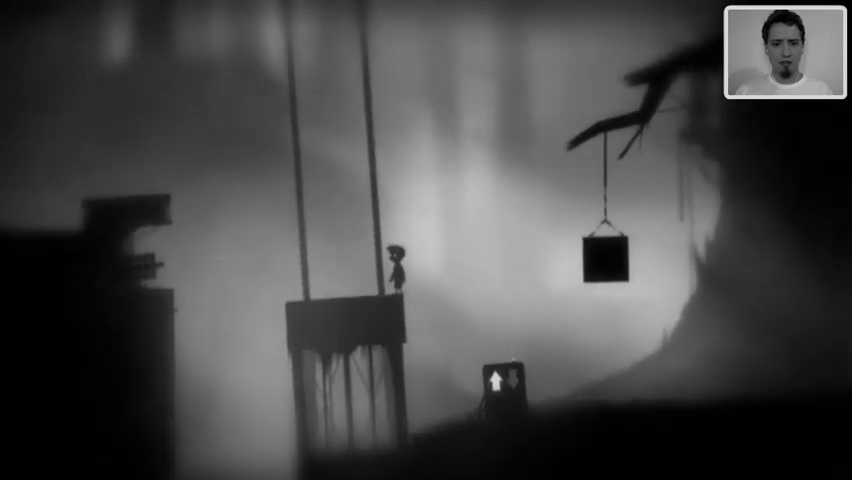
pyautogui.press('Right')
pyautogui.press('Up')
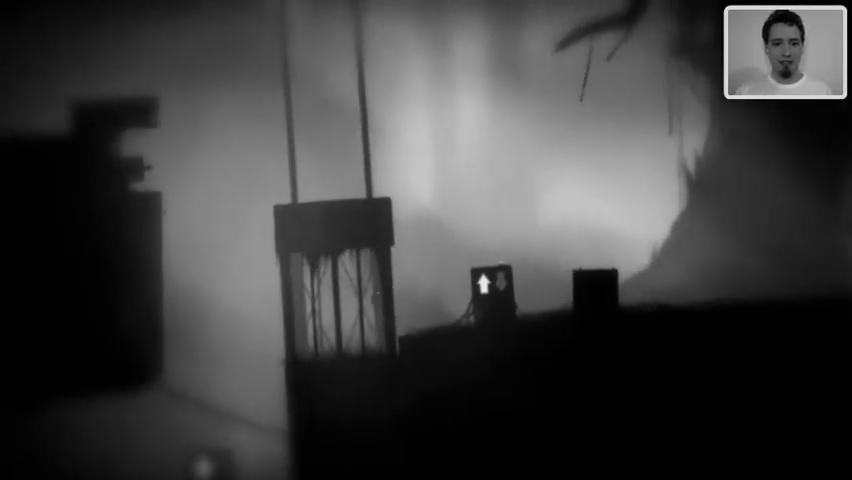
pyautogui.press('ctrl')
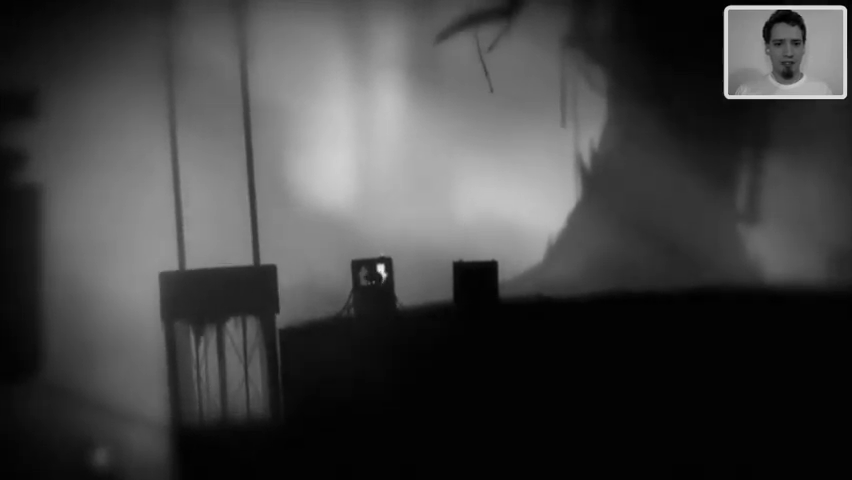
pyautogui.press('Left')
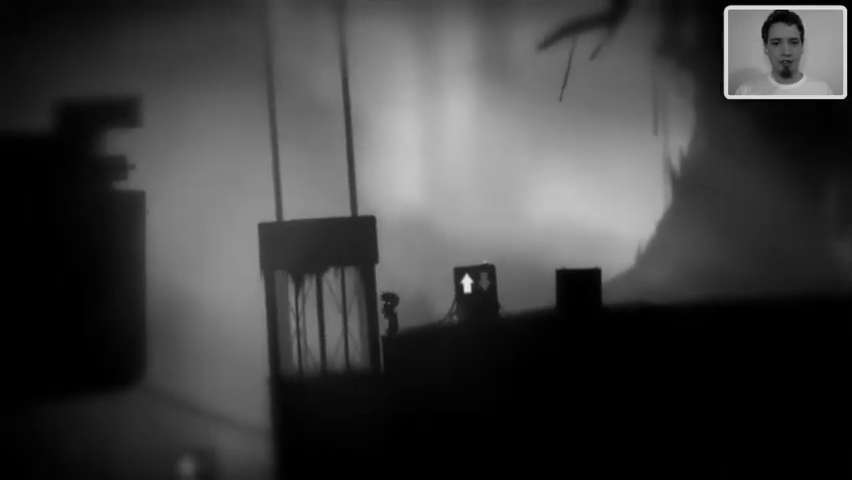
pyautogui.press('Right')
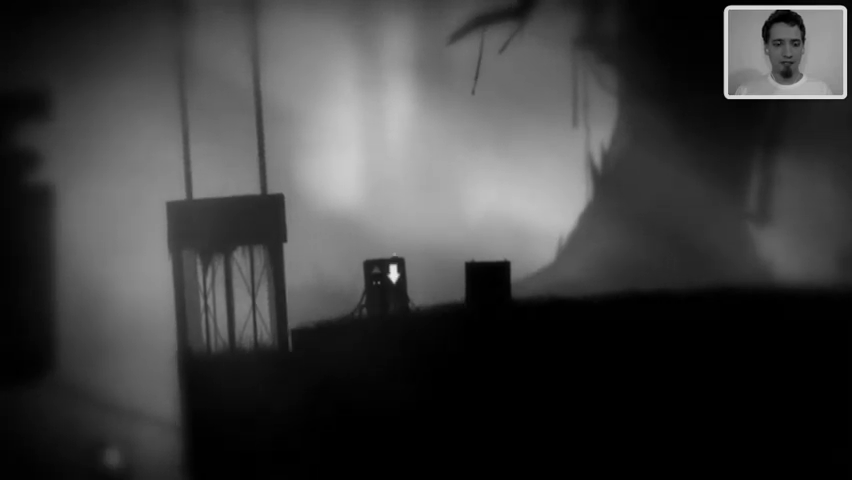
pyautogui.press('ctrl')
pyautogui.press('Right')
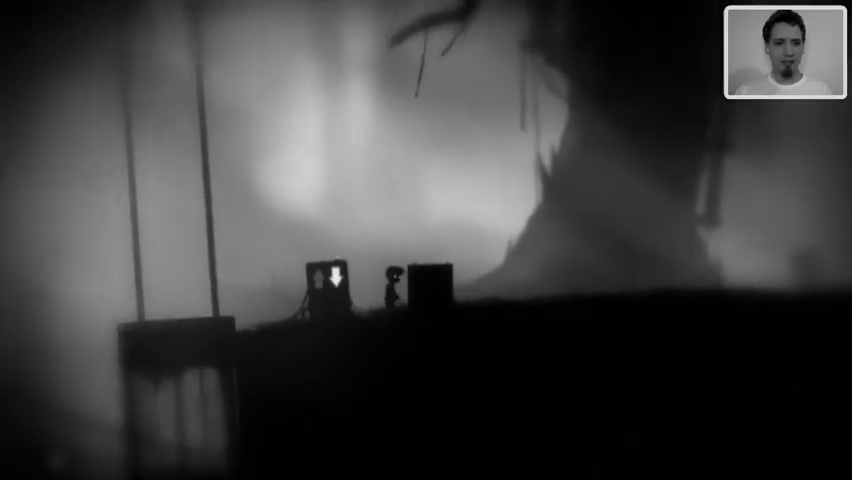
pyautogui.press('Left')
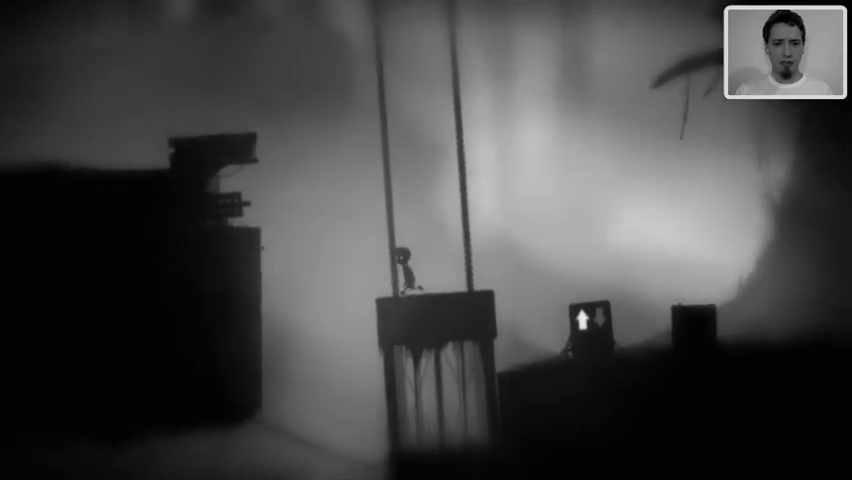
pyautogui.press('Left')
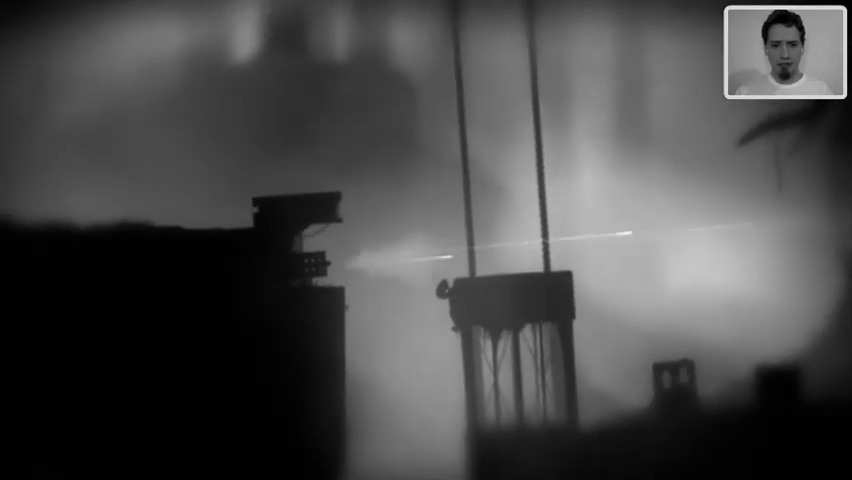
pyautogui.press('Up')
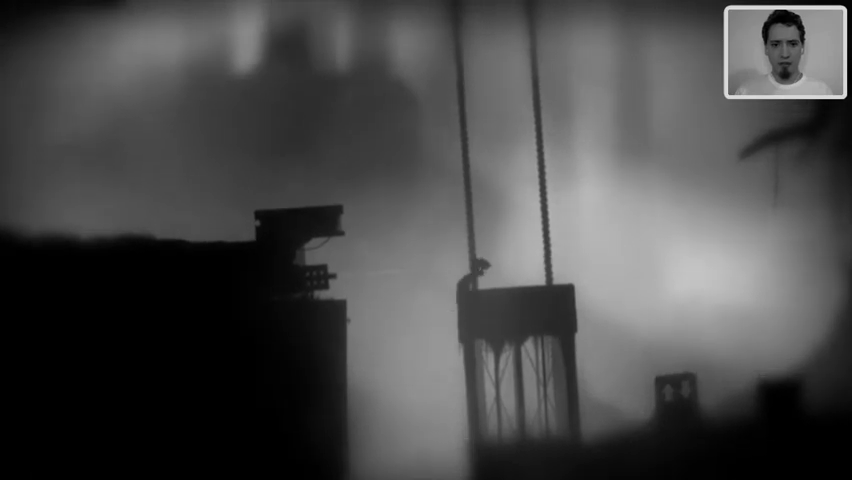
pyautogui.press('Left')
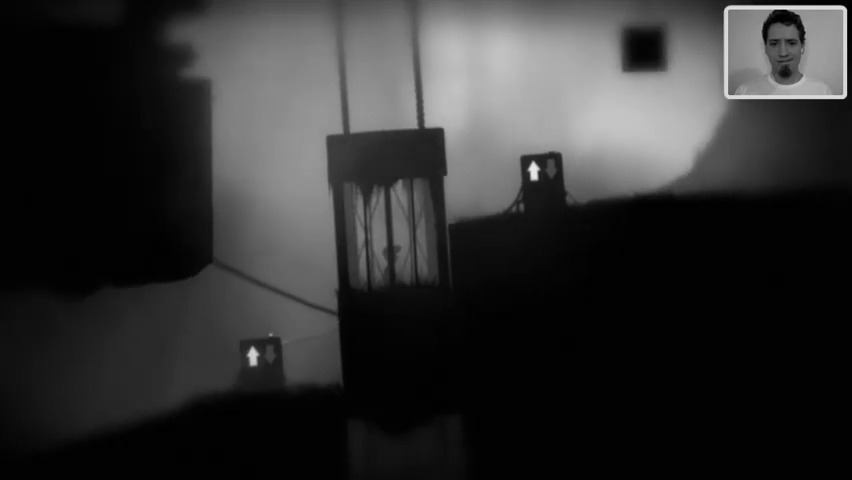
pyautogui.press('Right')
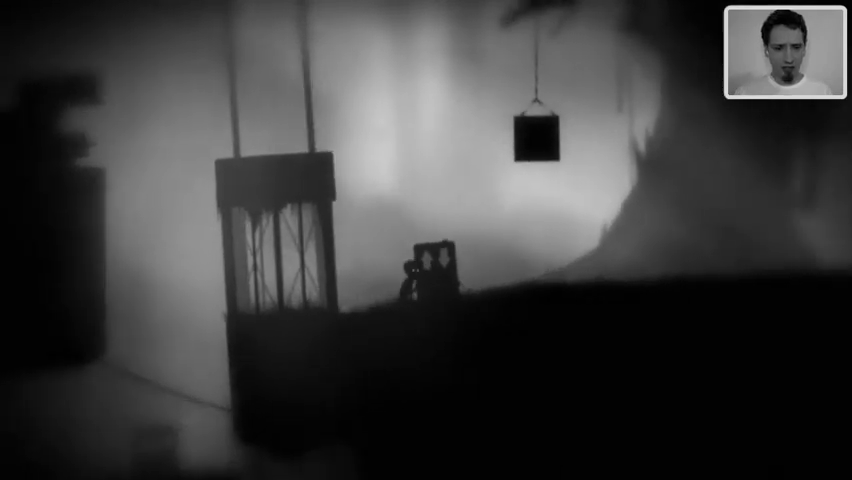
pyautogui.press('ctrl')
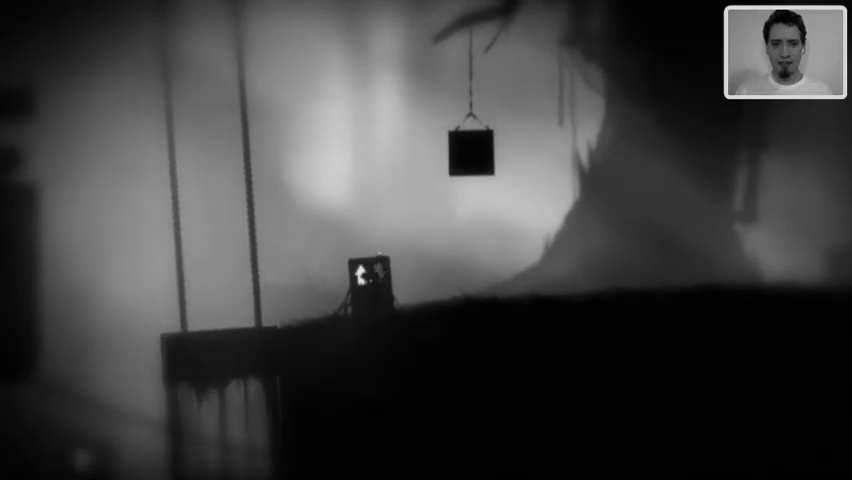
pyautogui.press('Left')
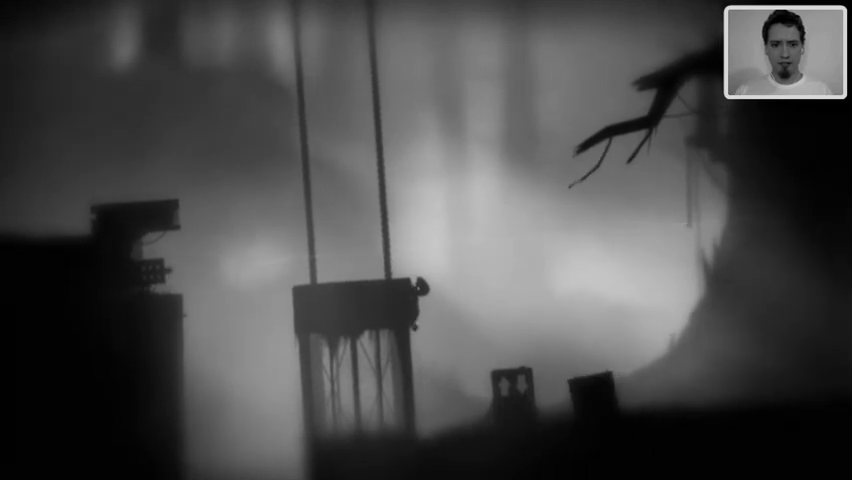
pyautogui.press('Up')
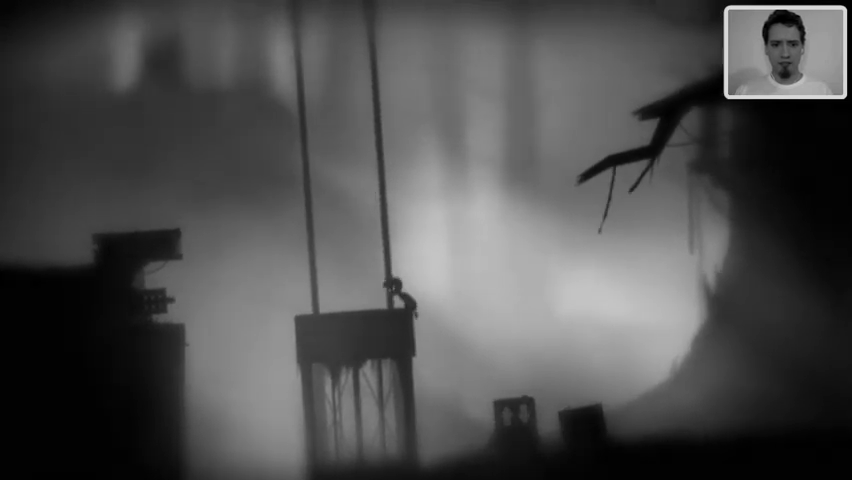
pyautogui.press('Right')
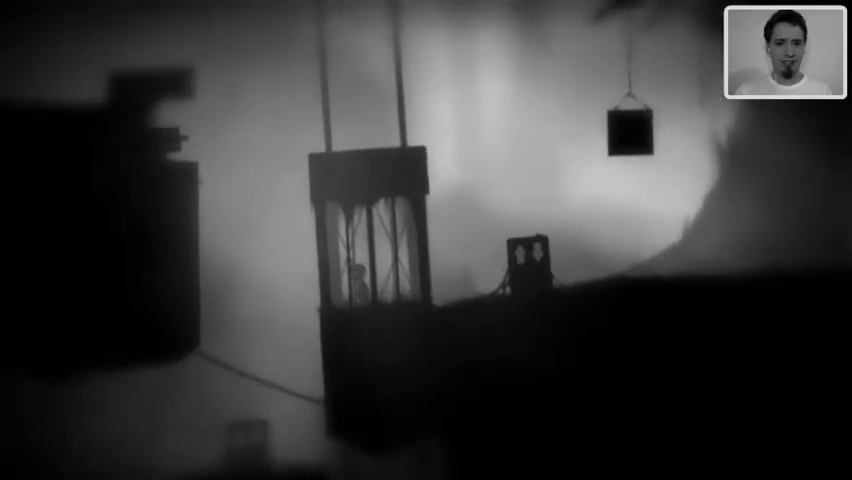
pyautogui.press('Right')
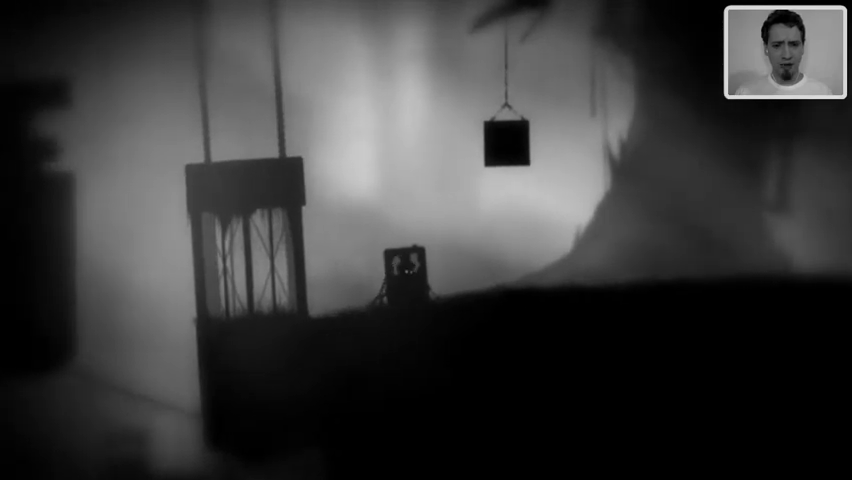
pyautogui.press('ctrl')
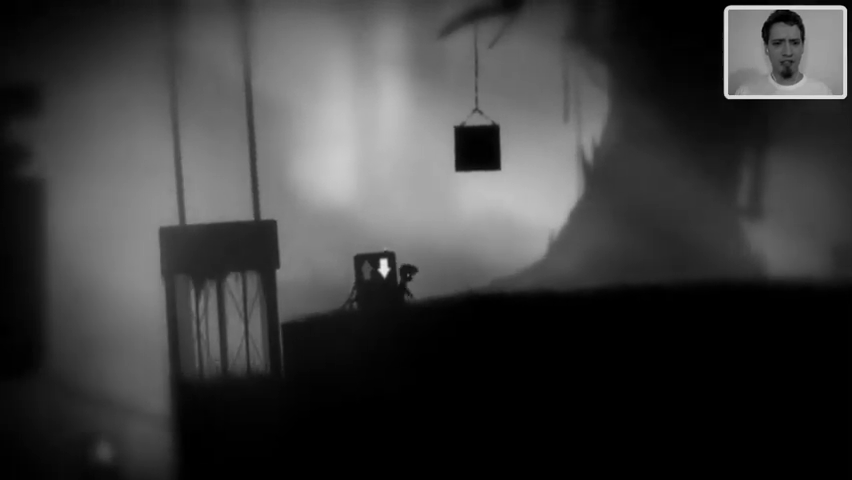
pyautogui.press('Right')
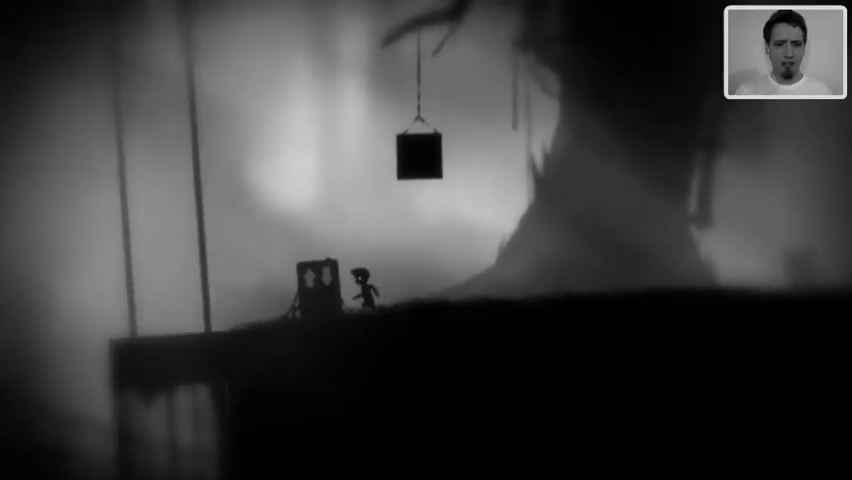
pyautogui.press('Left')
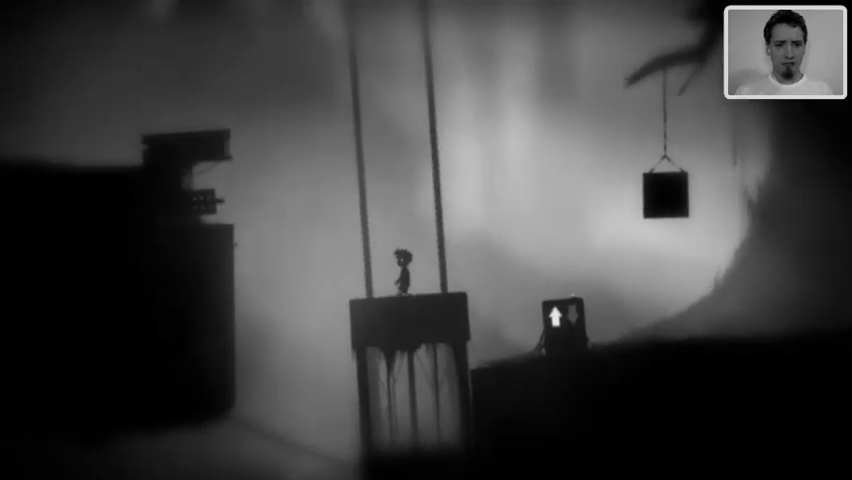
pyautogui.press('Left')
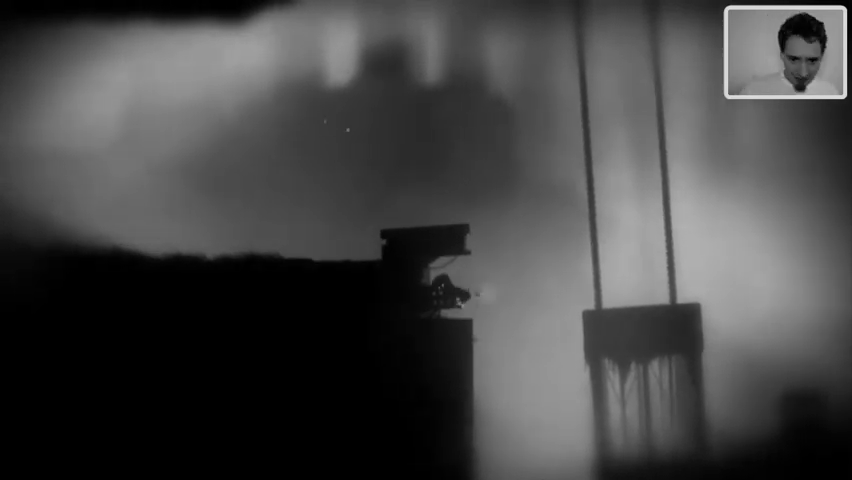
pyautogui.press('Right')
pyautogui.press('Up')
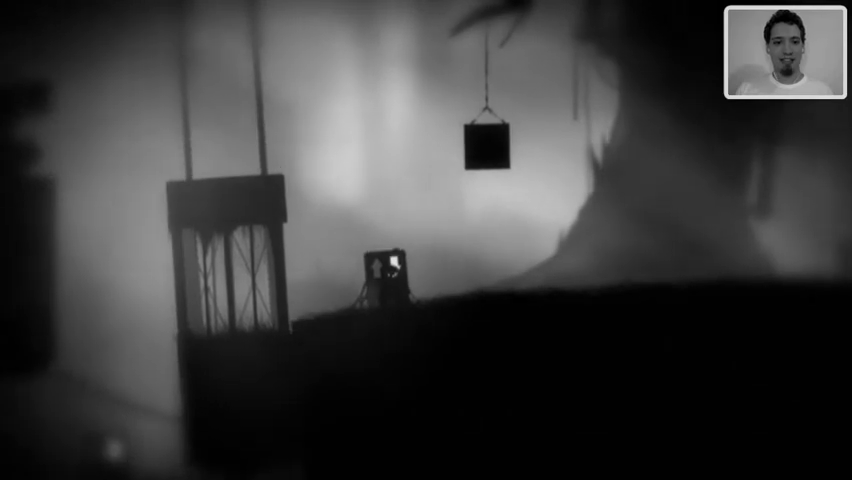
pyautogui.press('Left')
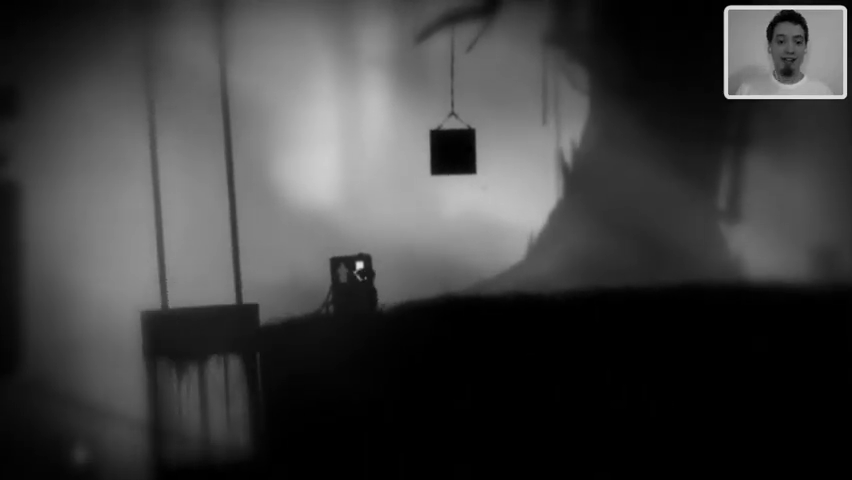
pyautogui.press('Left')
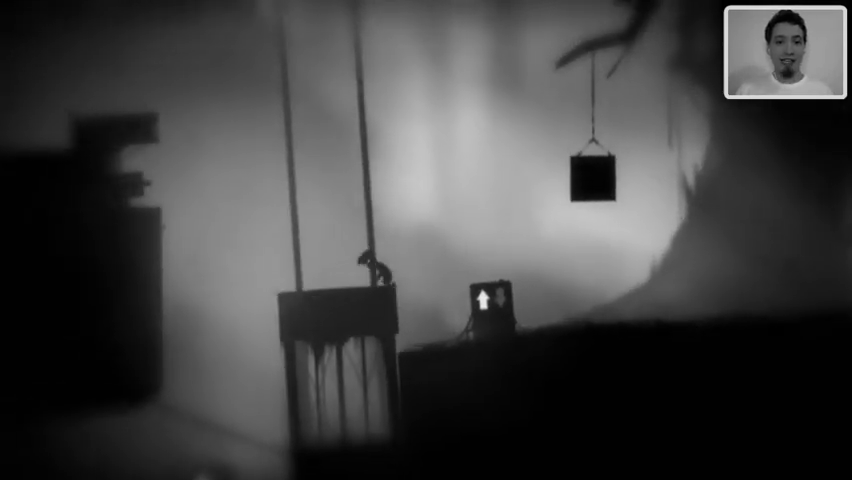
pyautogui.press('Right')
pyautogui.press('Up')
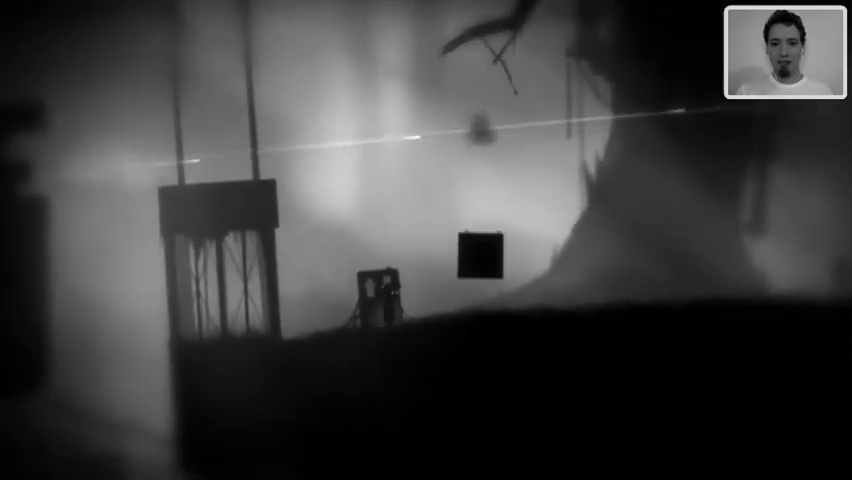
pyautogui.press('Right')
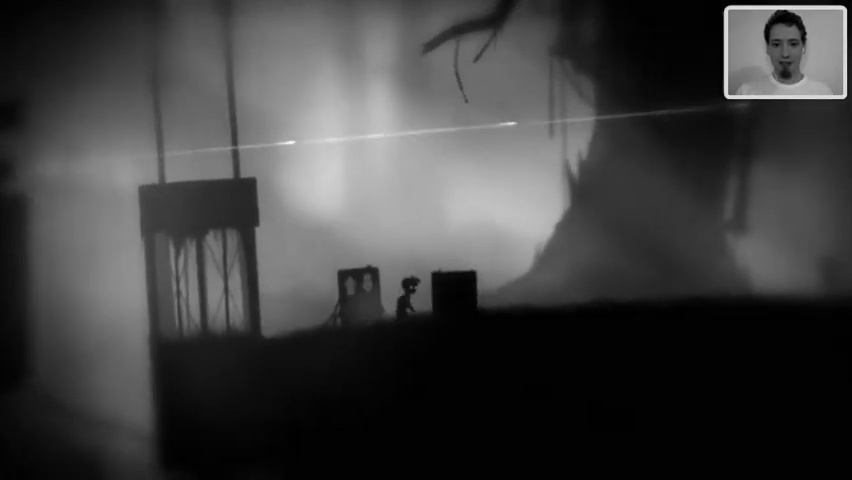
pyautogui.press('ctrl')
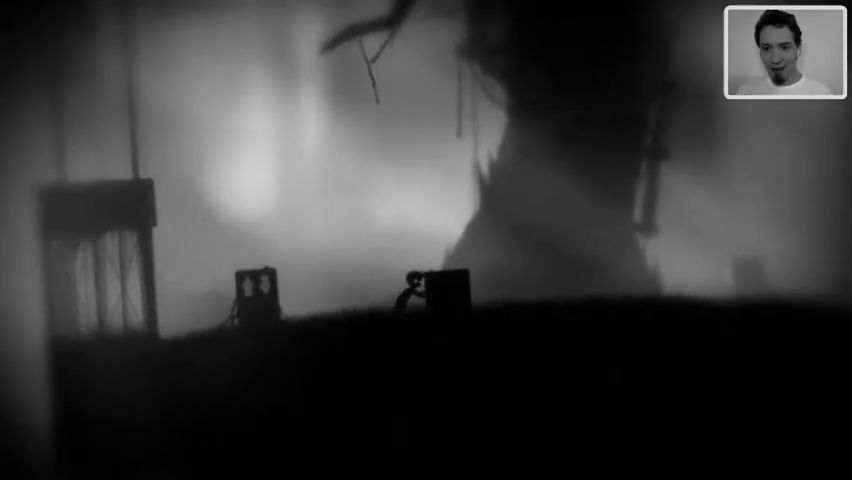
pyautogui.press('Right')
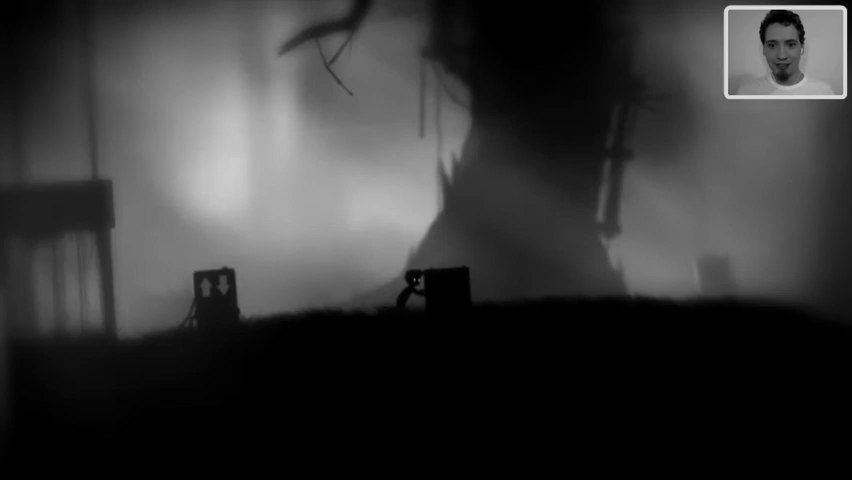
pyautogui.press('Right')
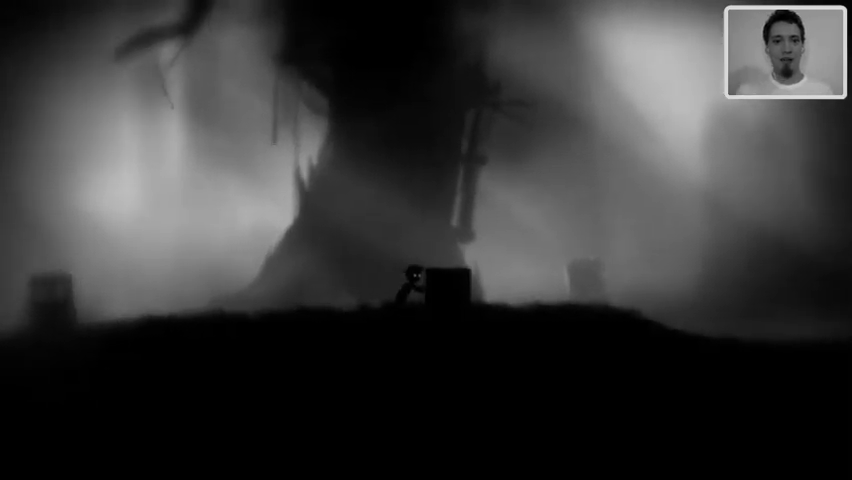
pyautogui.press('Right')
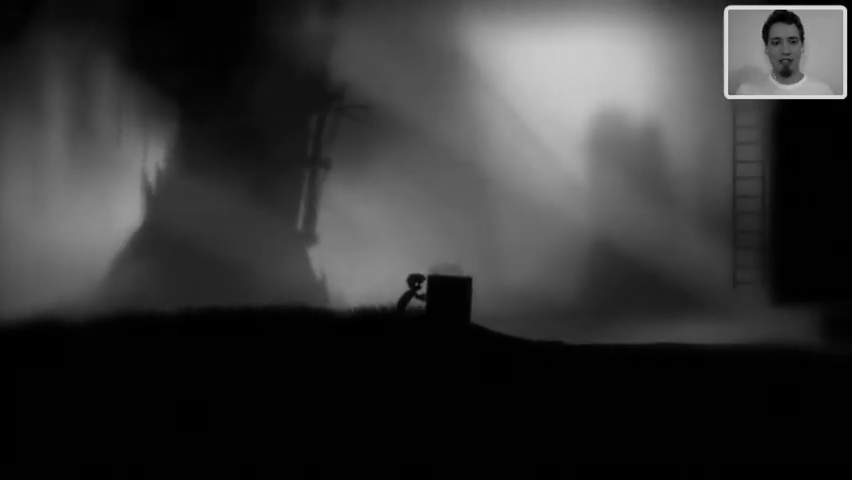
pyautogui.press('Right')
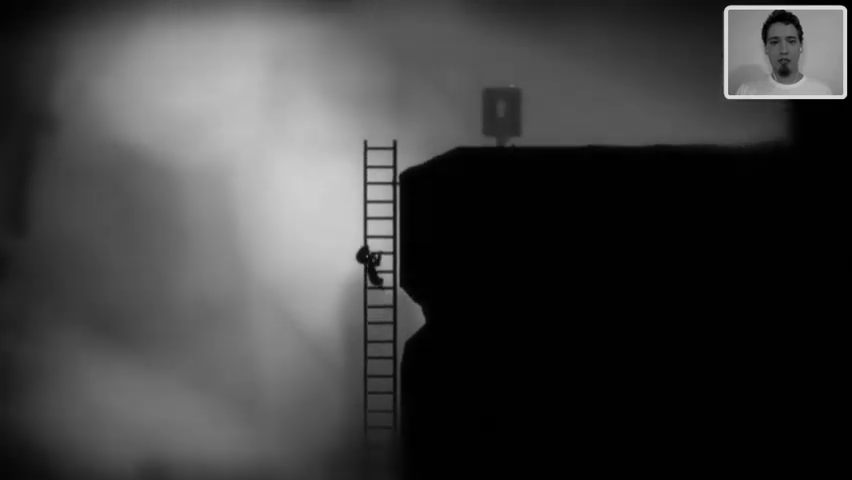
pyautogui.press('Up')
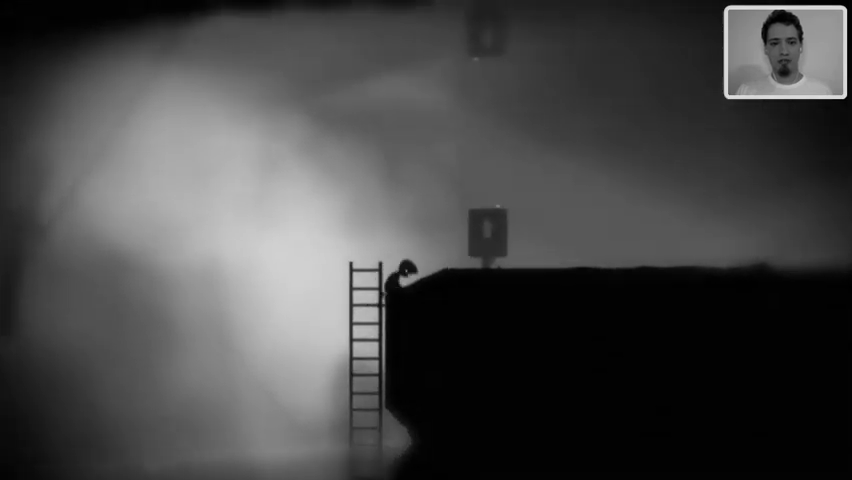
pyautogui.press('Right')
pyautogui.press('Right')
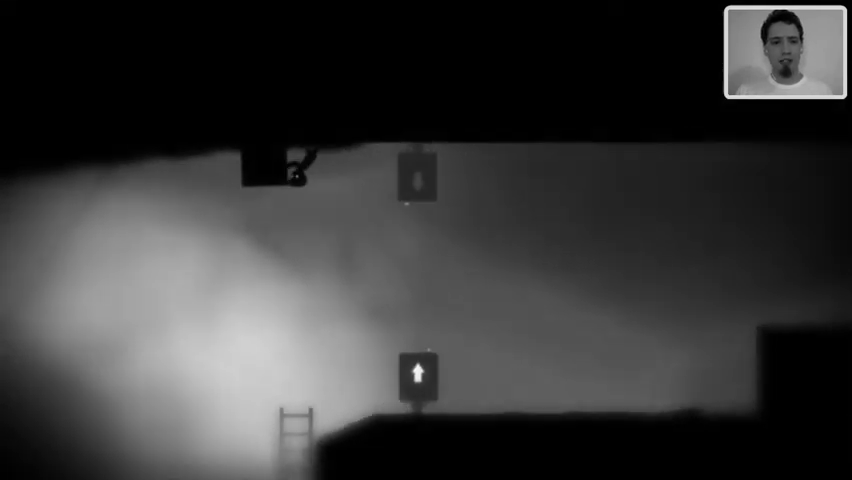
pyautogui.press('Left')
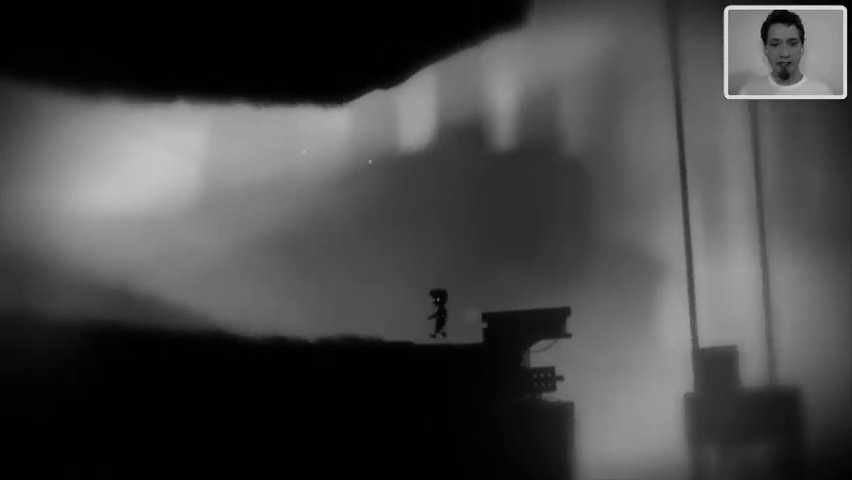
pyautogui.press('Left')
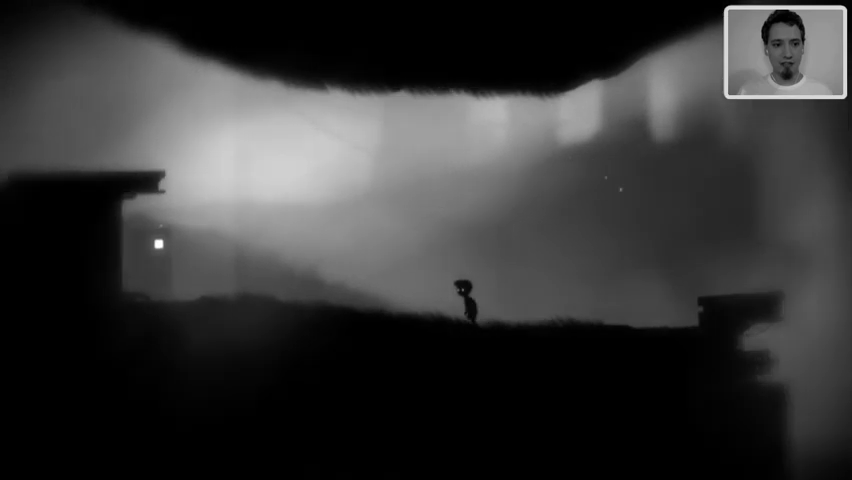
pyautogui.press('Left')
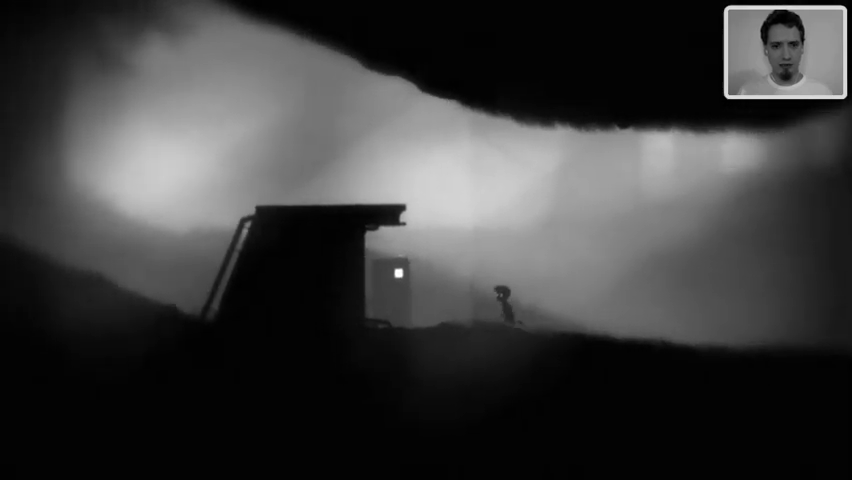